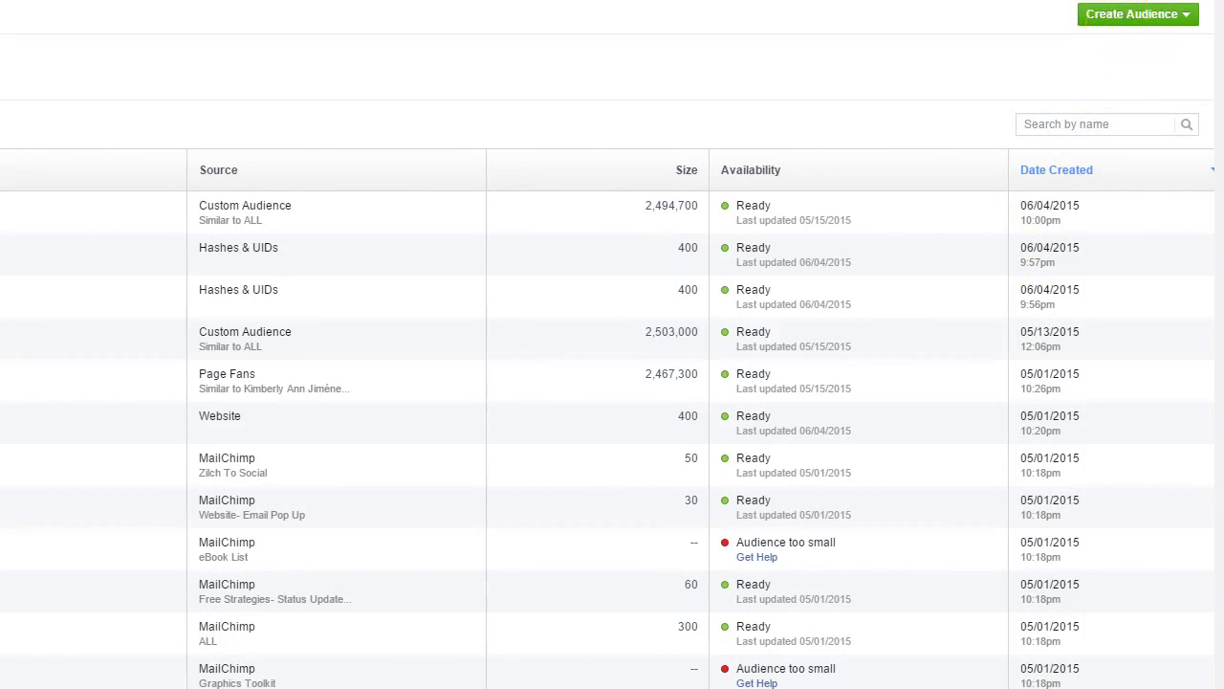
Start a Customer List custom audience and choose to upload an Emails file
{"action": "left_click", "coordinate": [1115, 19]}
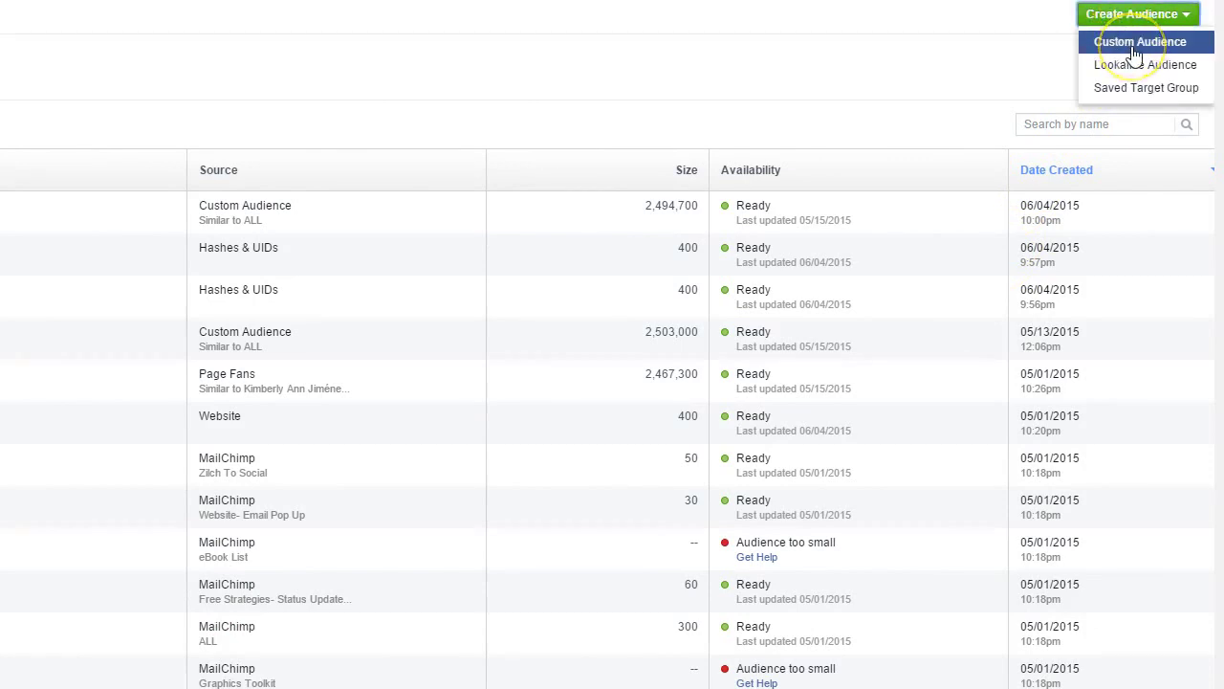
{"action": "left_click", "coordinate": [1131, 43]}
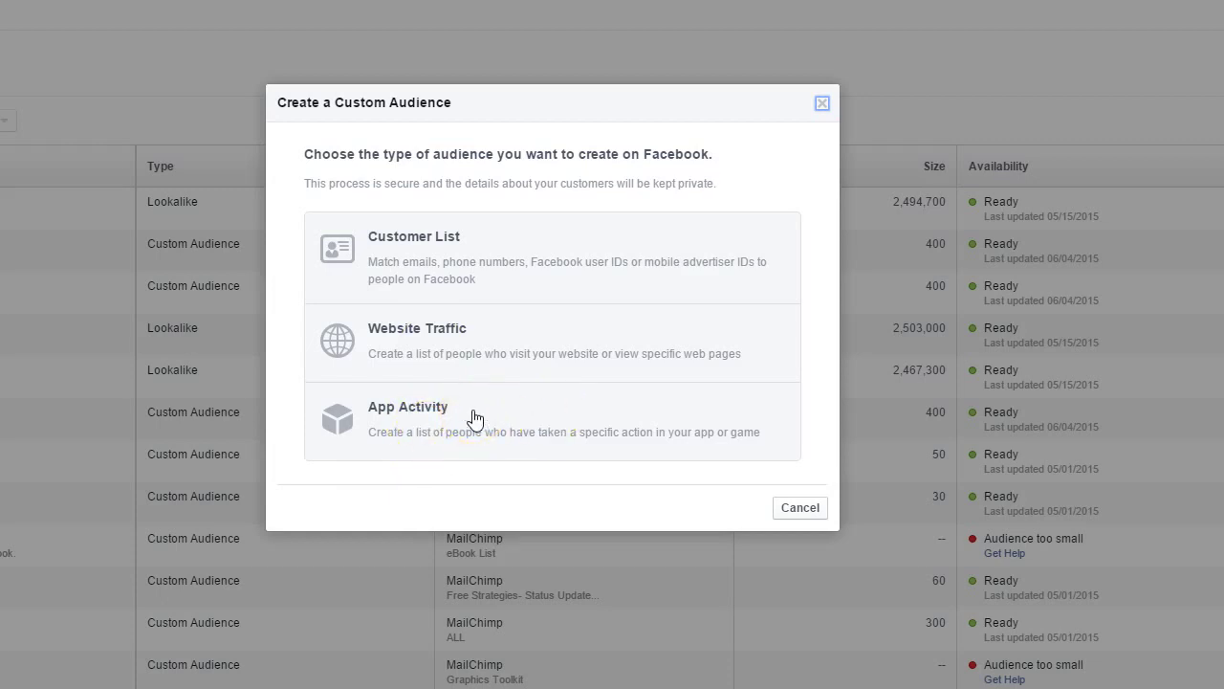
{"action": "left_click", "coordinate": [402, 270]}
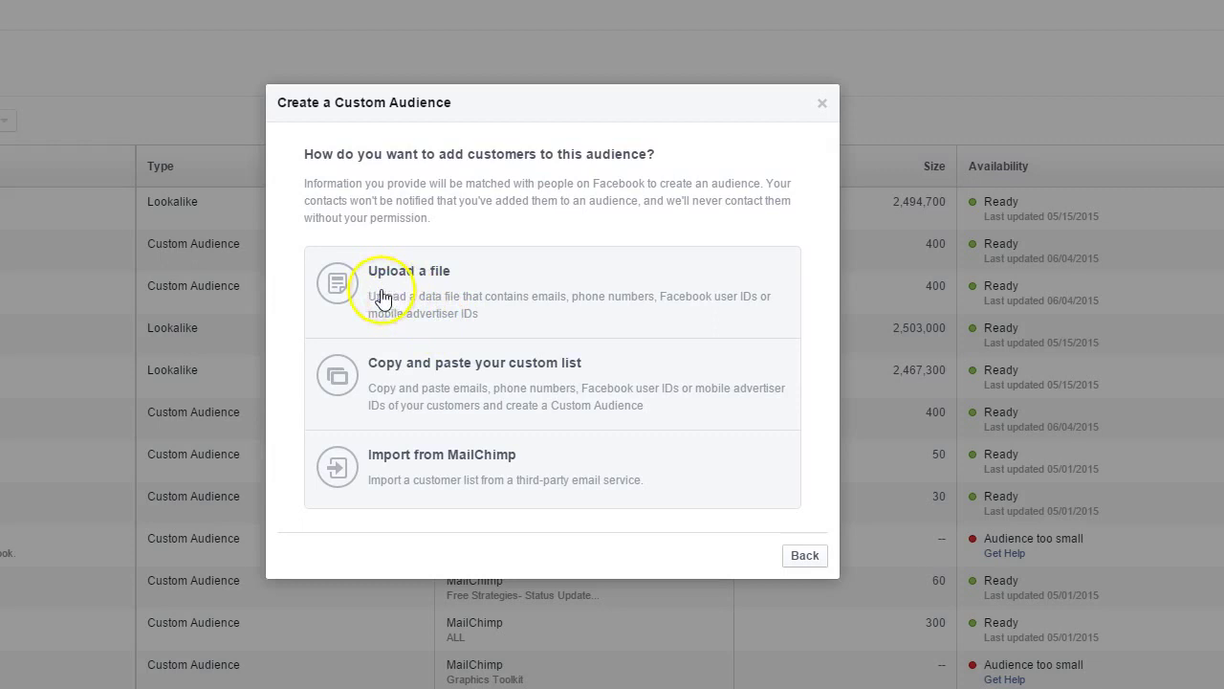
{"action": "left_click", "coordinate": [430, 296]}
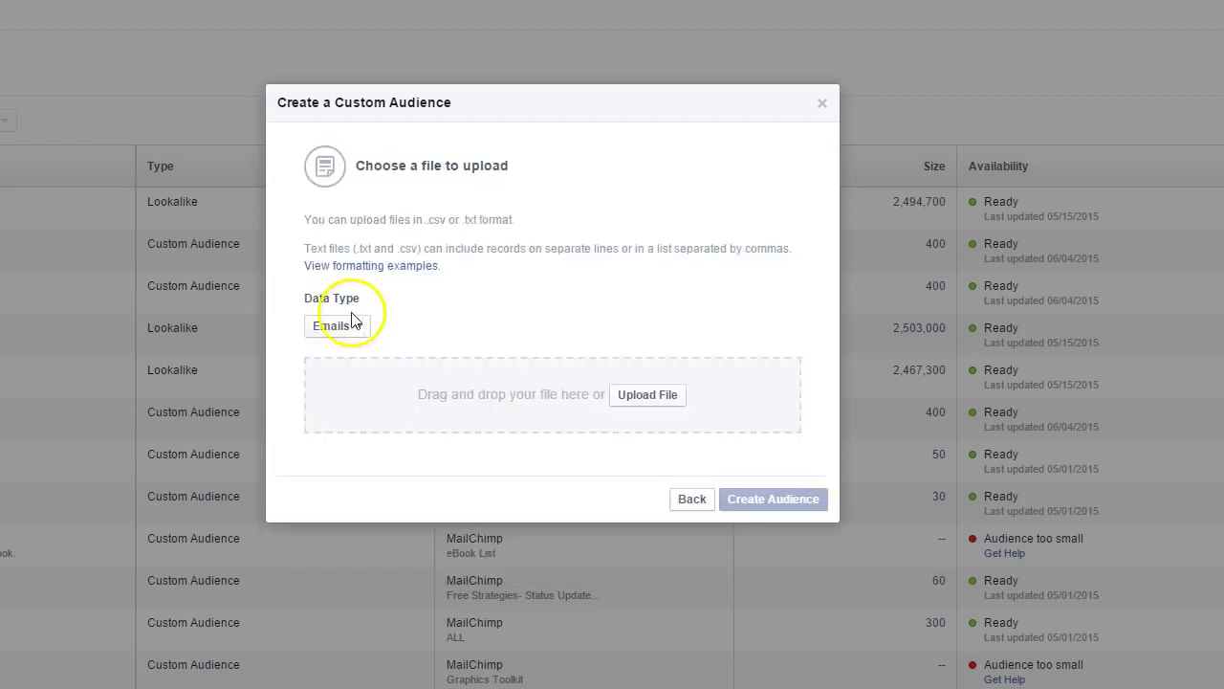
{"action": "left_click", "coordinate": [642, 401]}
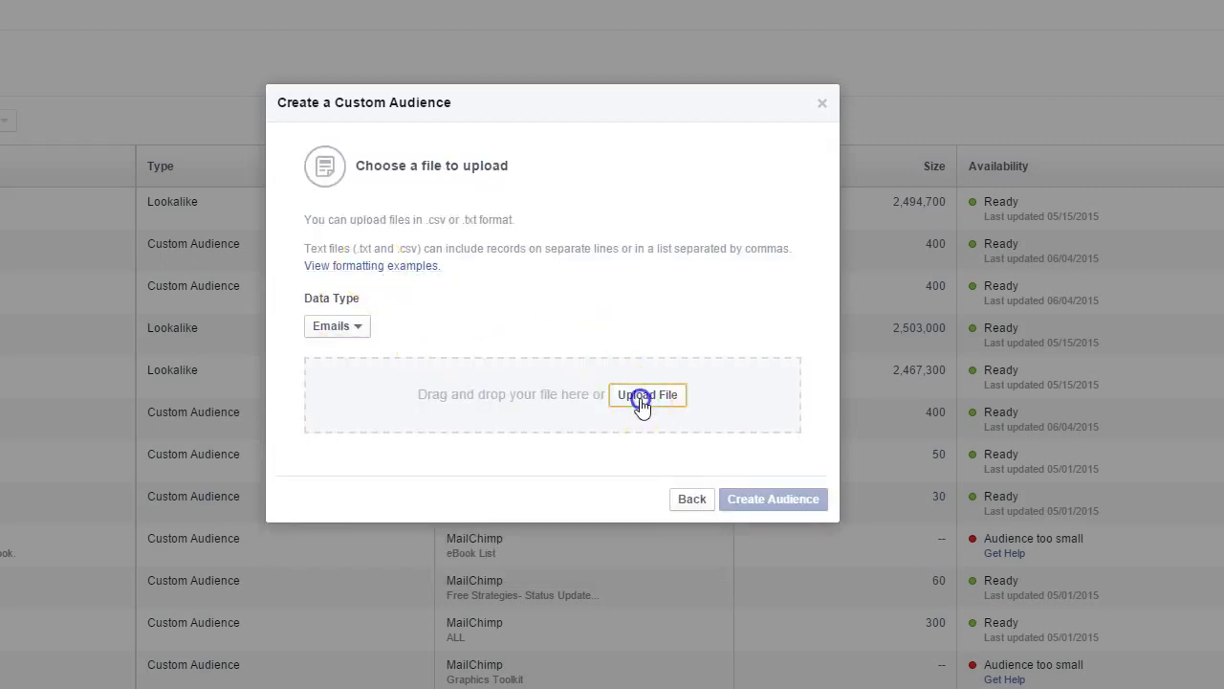
Attach the All List.txt file from the Open dialog
{"action": "left_click", "coordinate": [506, 425]}
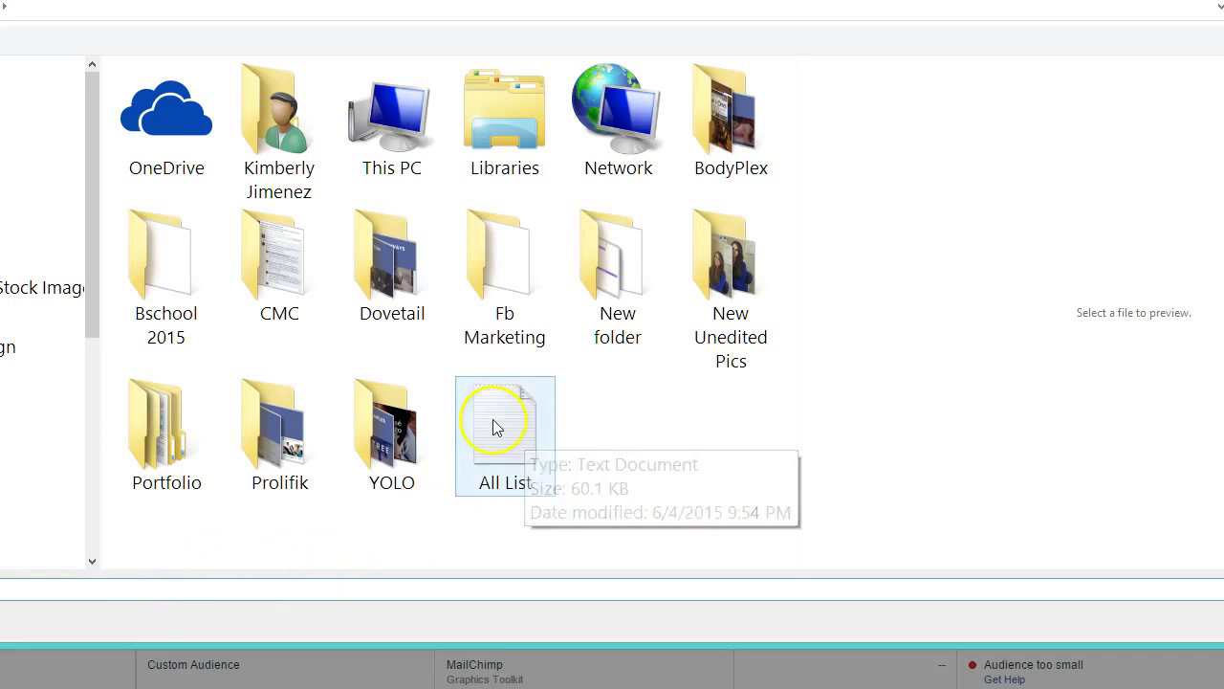
{"action": "double_click", "coordinate": [505, 424]}
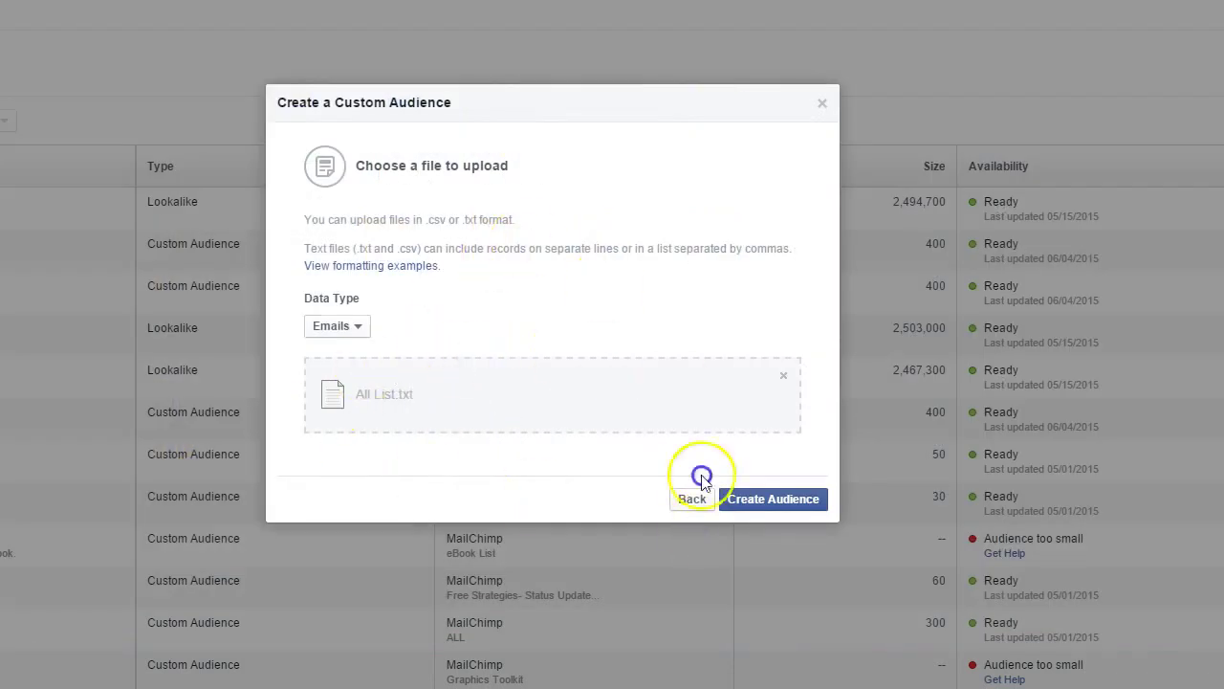
Create the custom audience from the uploaded file, named All List- 4 with a description field added
{"action": "left_click", "coordinate": [748, 500]}
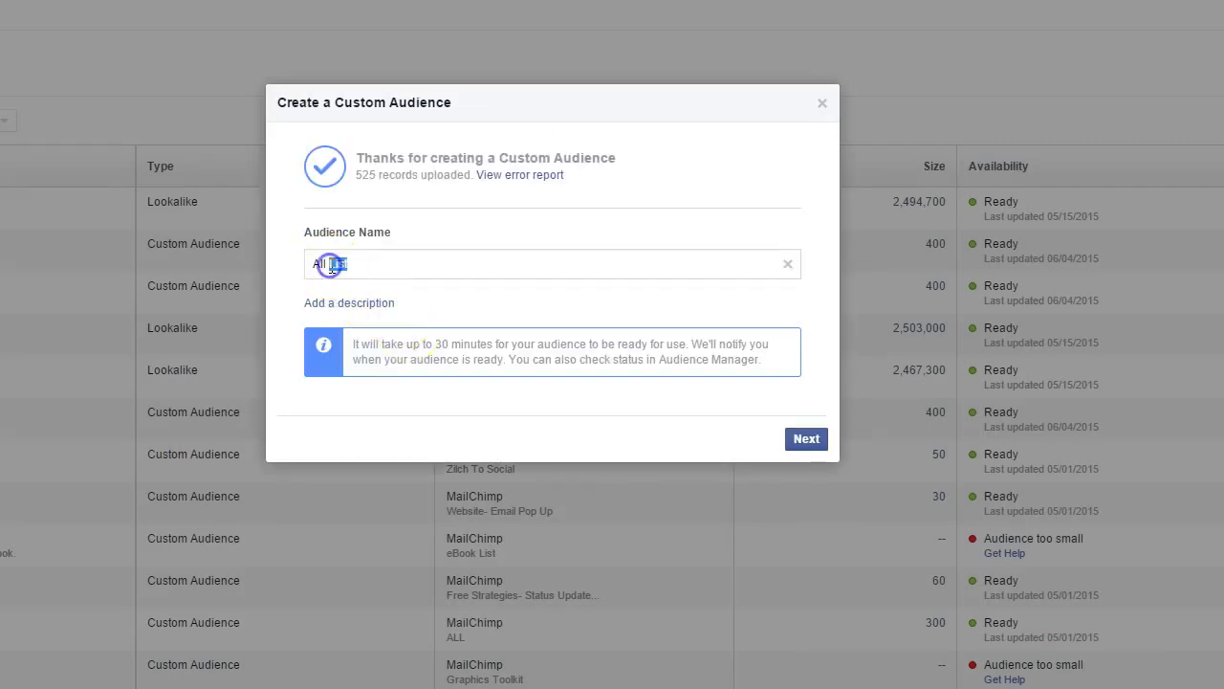
{"action": "left_click_drag", "start_coordinate": [329, 264], "coordinate": [349, 265]}
{"action": "left_click", "coordinate": [352, 264]}
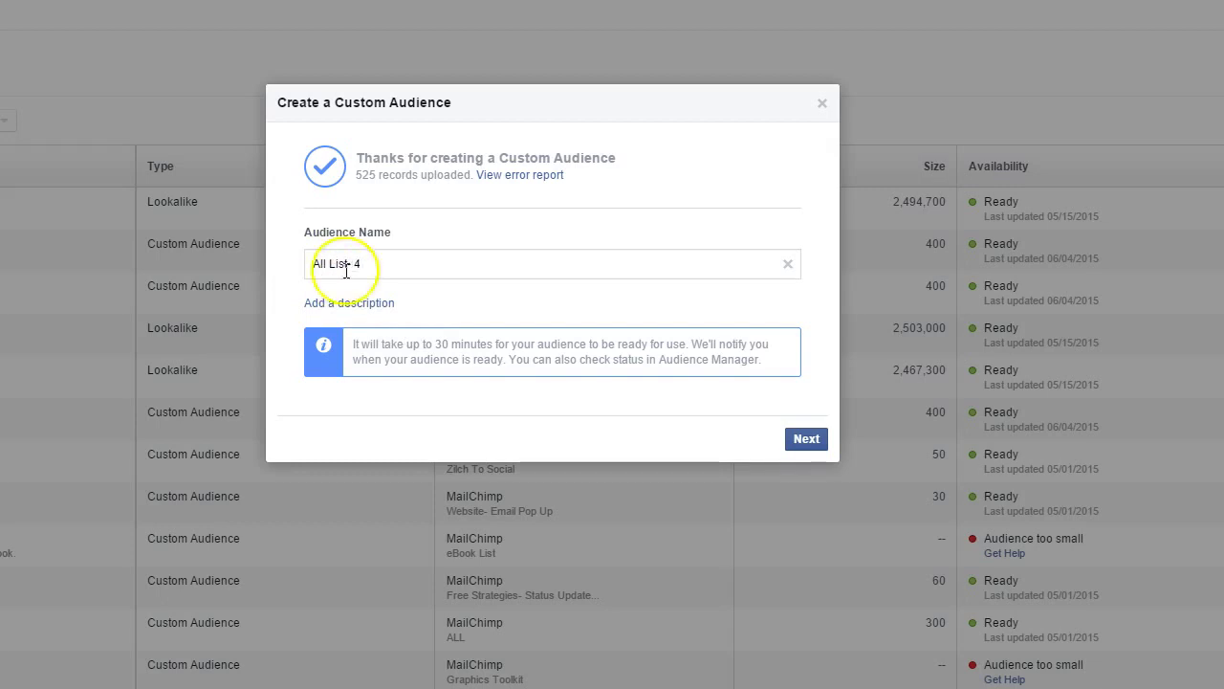
{"action": "left_click", "coordinate": [354, 304]}
{"action": "left_click", "coordinate": [352, 337]}
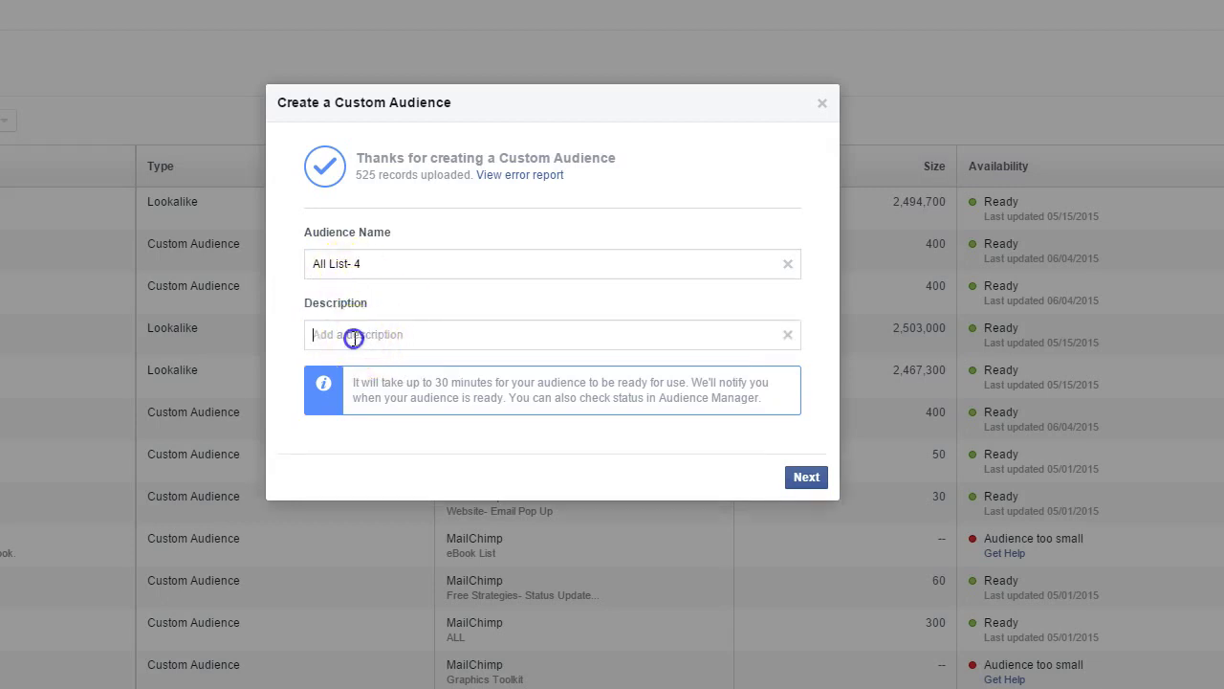
{"action": "left_click", "coordinate": [800, 480]}
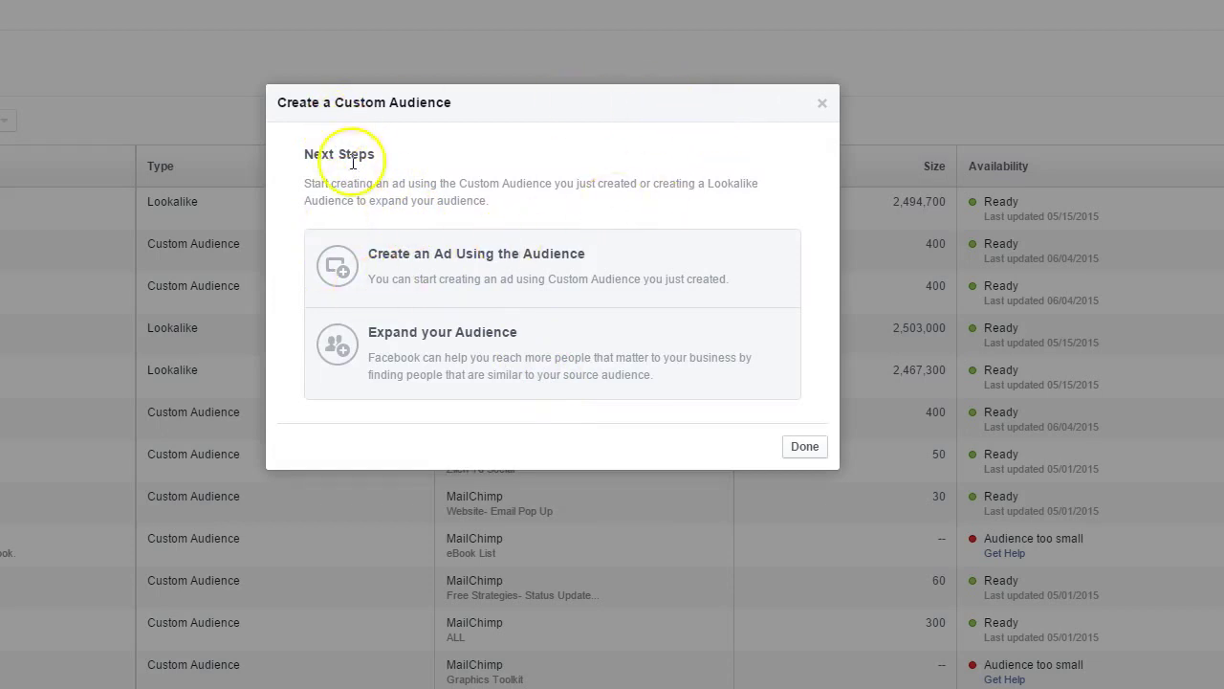
{"action": "left_click", "coordinate": [820, 107]}
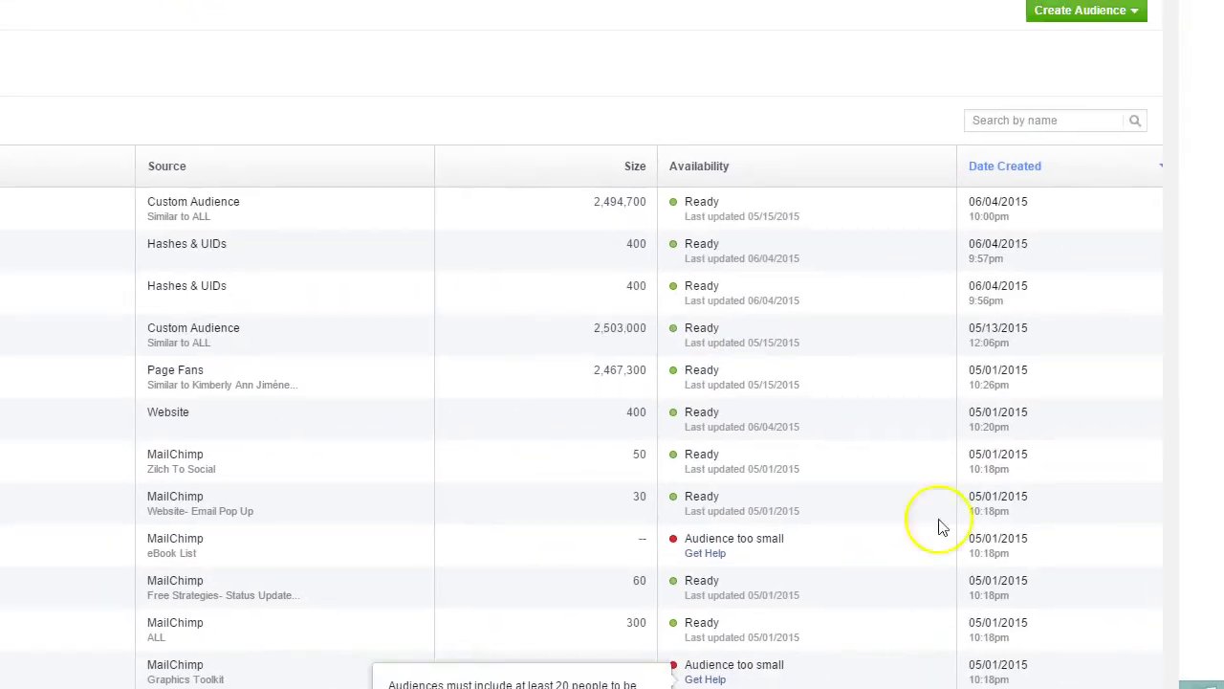
Begin a new lookalike audience with All List- 4 as its source
{"action": "left_click", "coordinate": [1106, 9]}
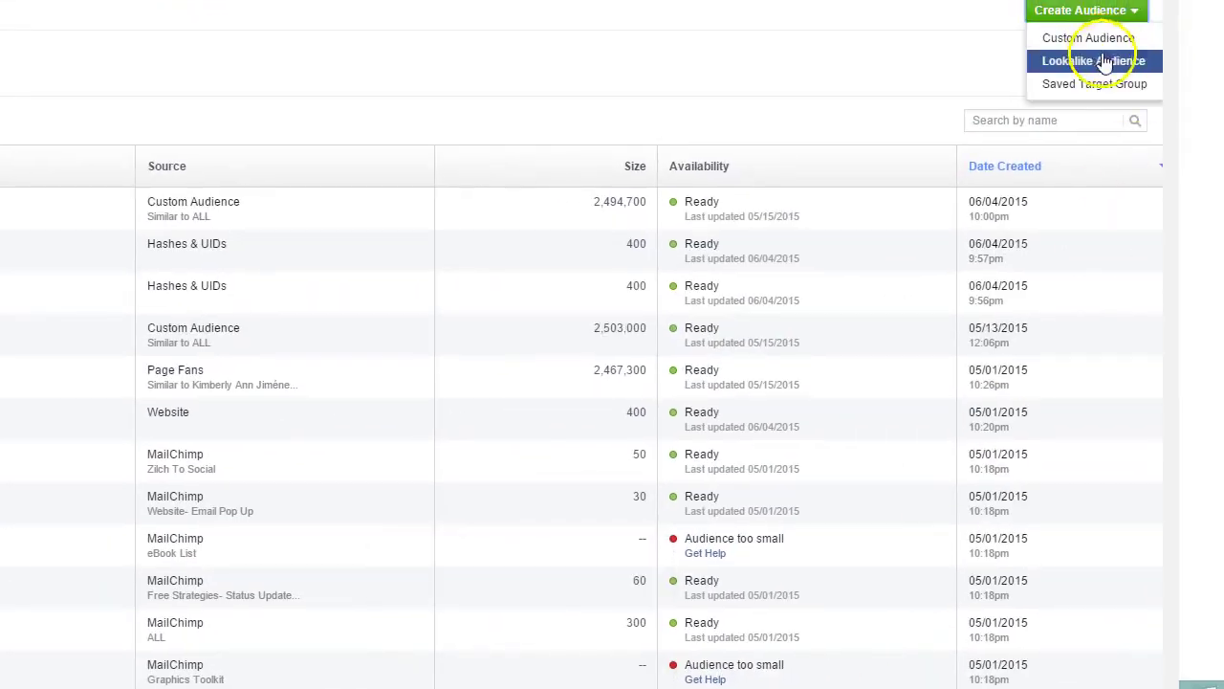
{"action": "left_click", "coordinate": [1102, 56]}
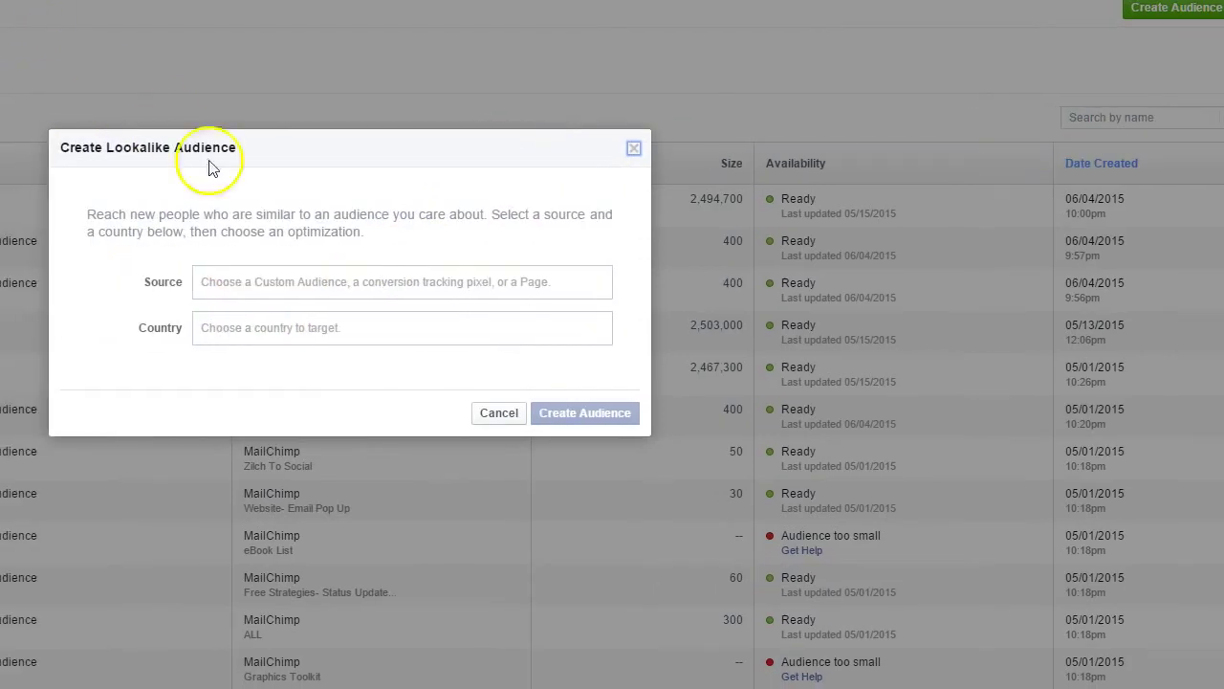
{"action": "left_click", "coordinate": [209, 286]}
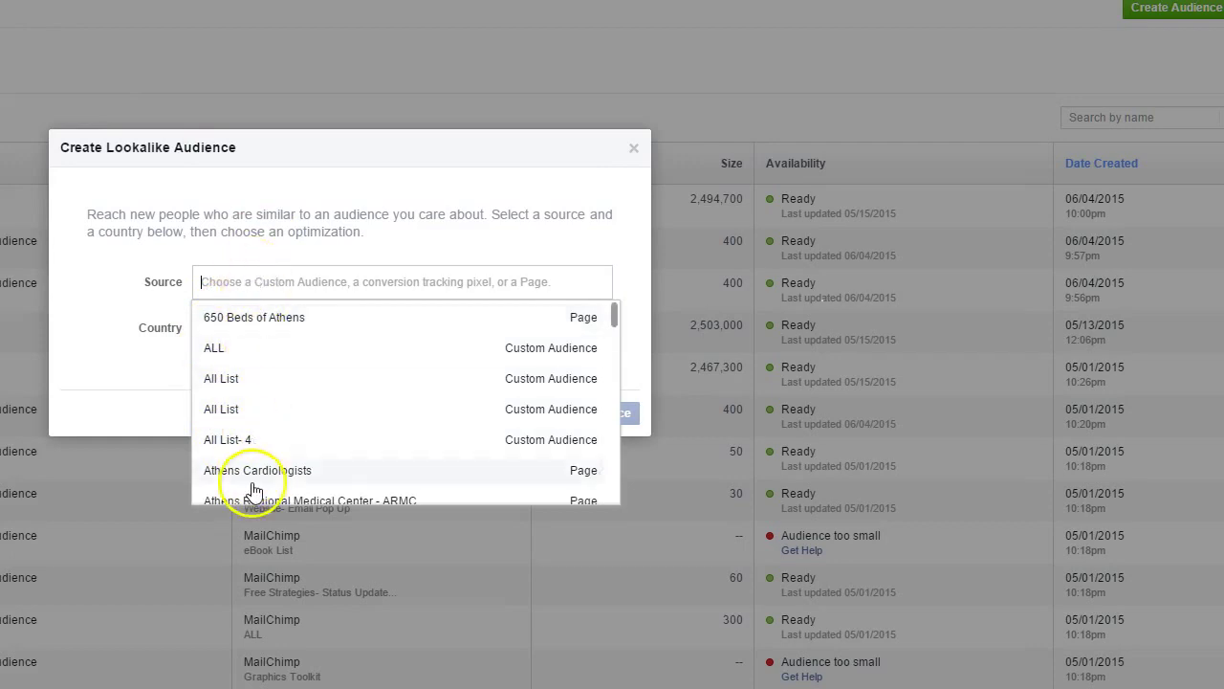
{"action": "left_click", "coordinate": [105, 307]}
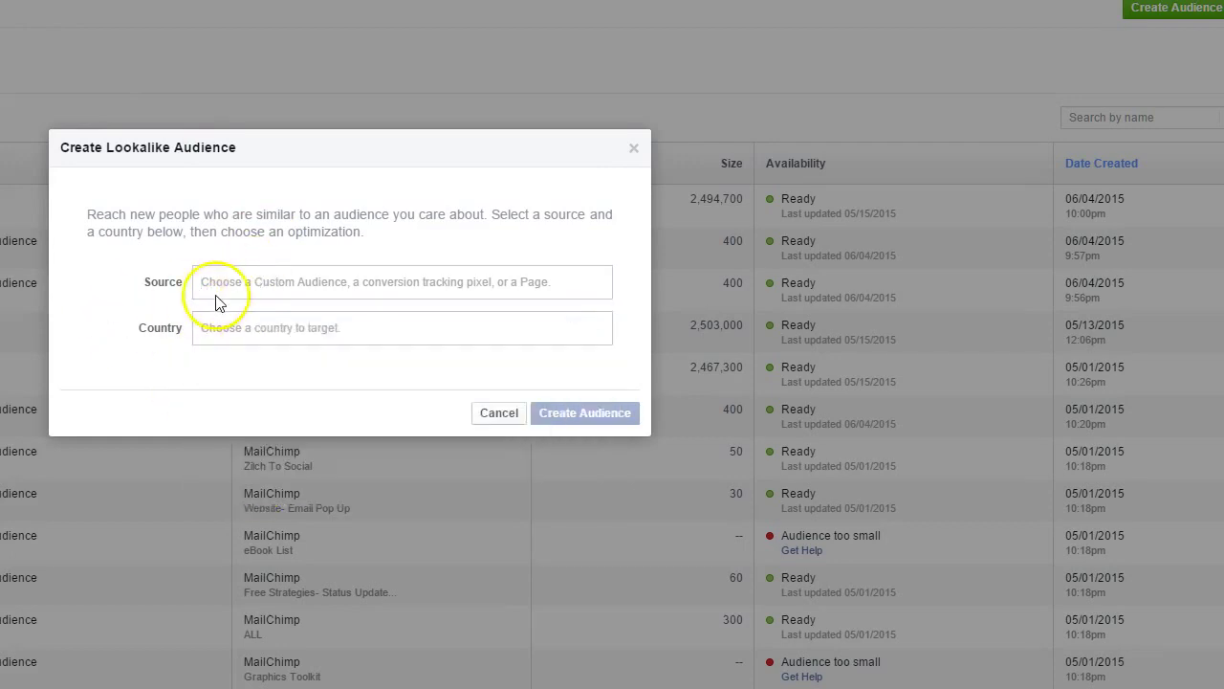
{"action": "left_click", "coordinate": [222, 290]}
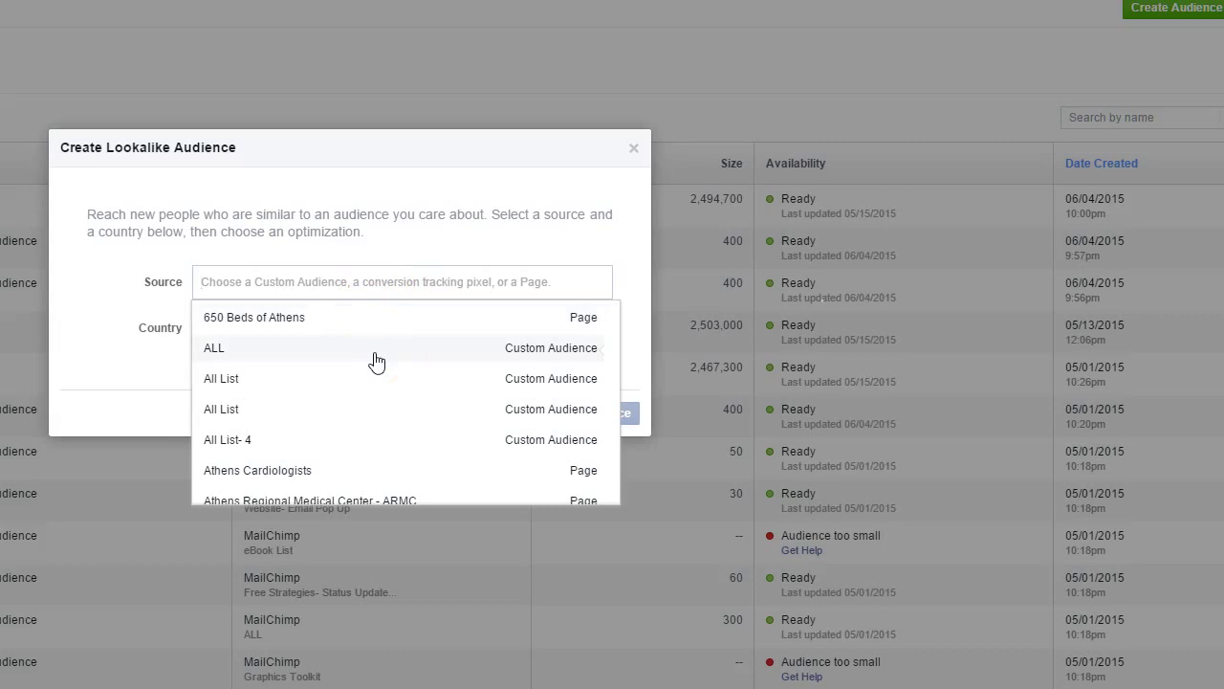
{"action": "left_click", "coordinate": [246, 445]}
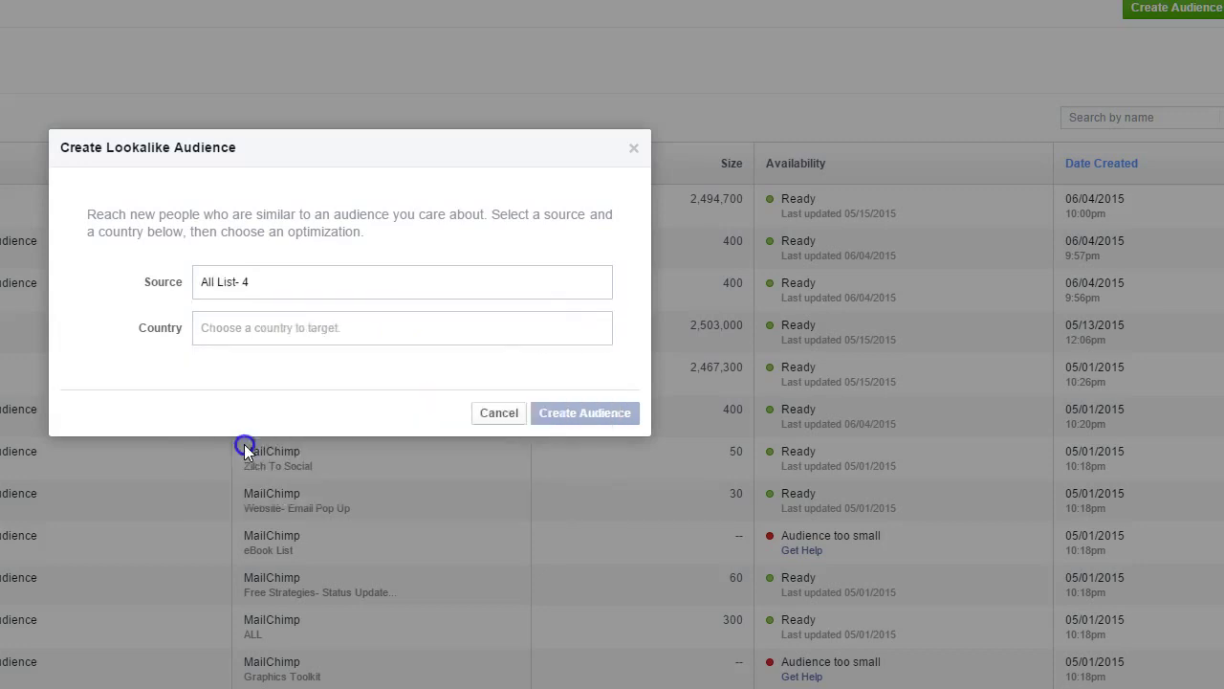
Set the lookalike country to United States (US), leaving the size at 2.5M
{"action": "left_click", "coordinate": [224, 326]}
{"action": "type", "text": "un"}
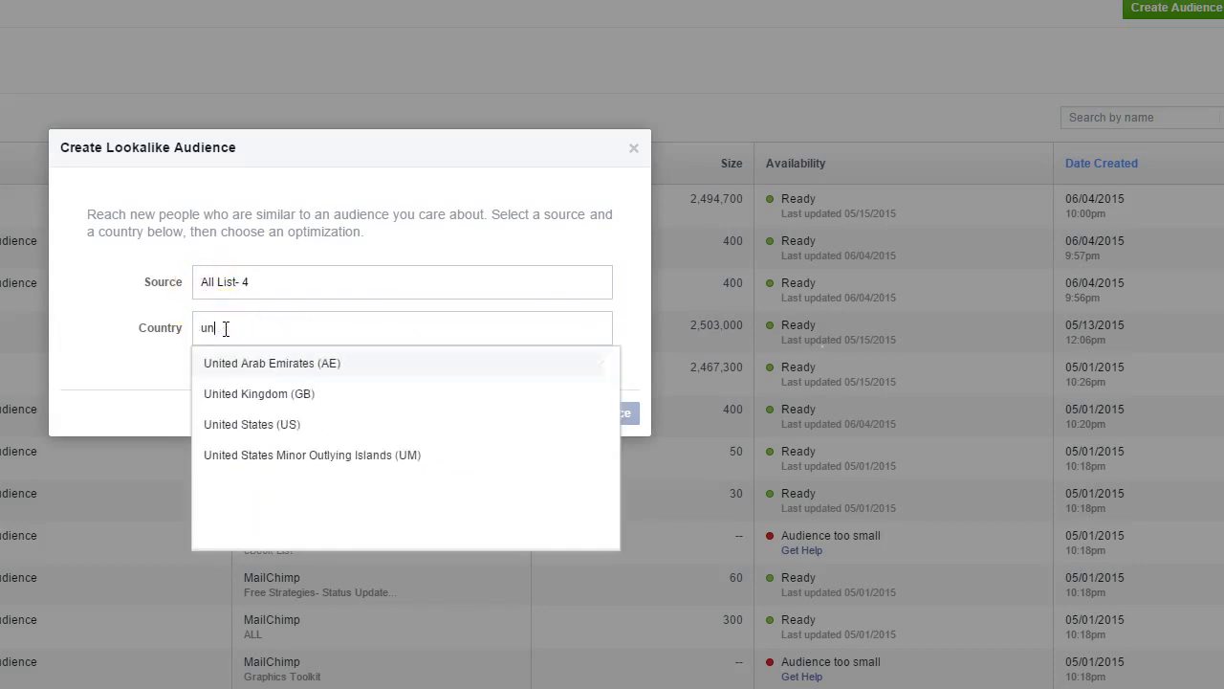
{"action": "type", "text": "ited states"}
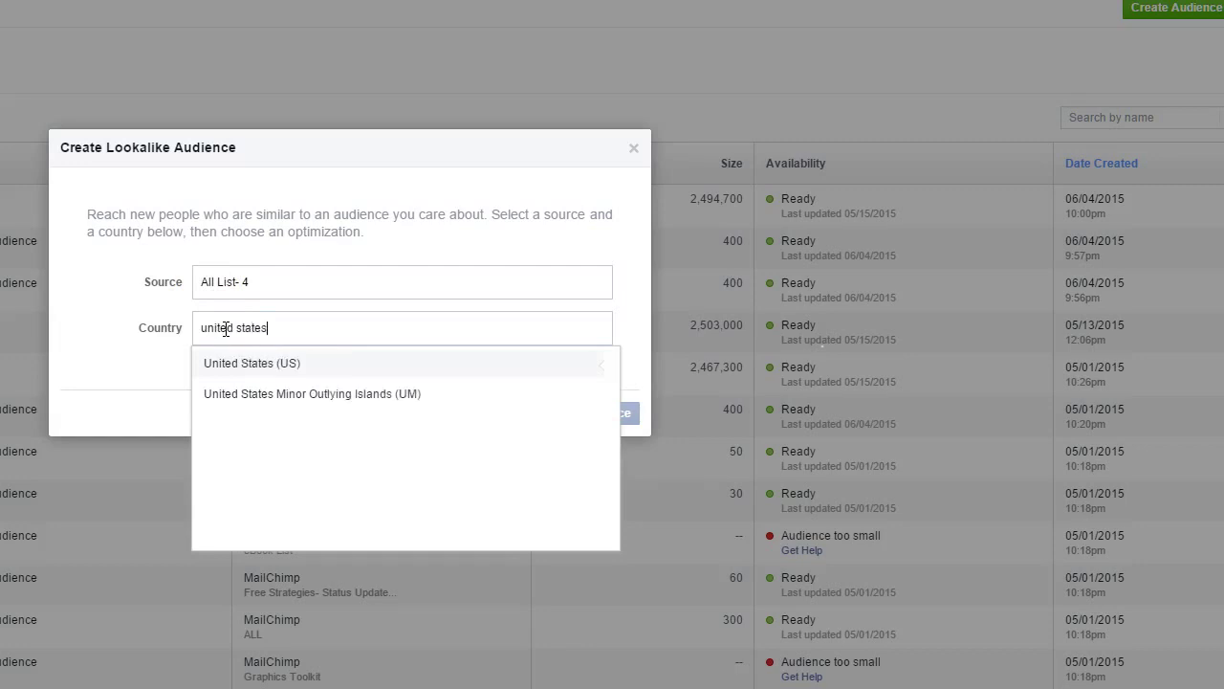
{"action": "left_click", "coordinate": [225, 354]}
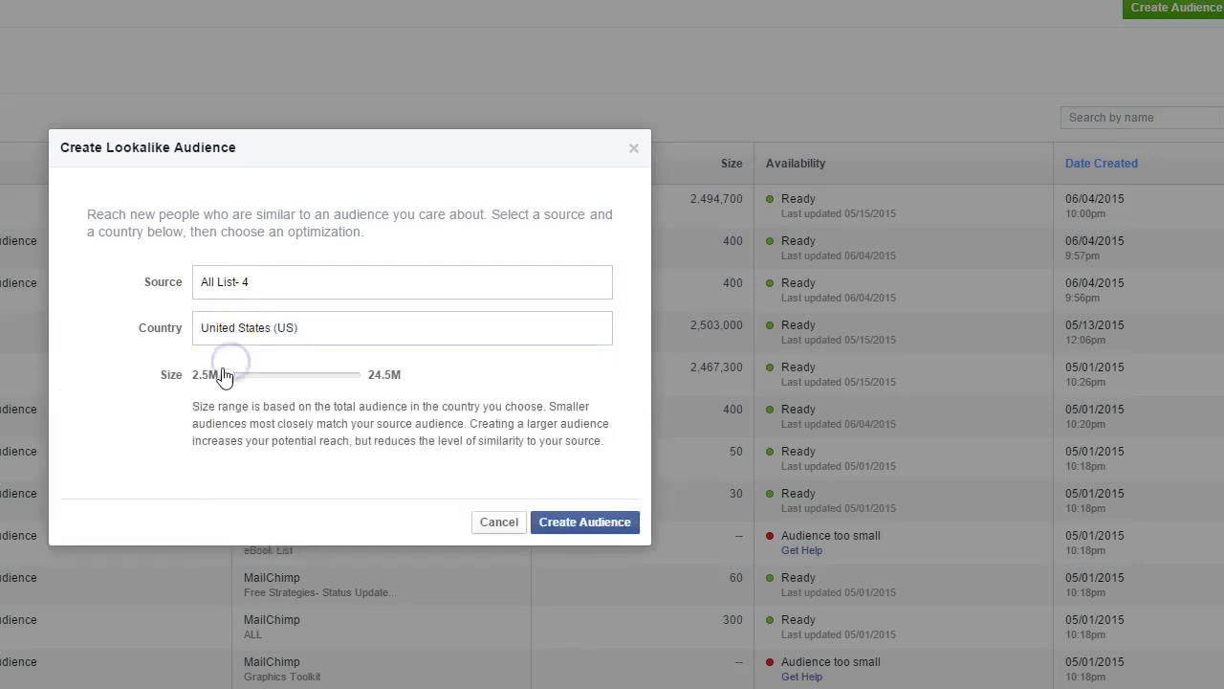
{"action": "left_click", "coordinate": [203, 381]}
{"action": "double_click", "coordinate": [173, 374]}
{"action": "left_click_drag", "start_coordinate": [173, 374], "coordinate": [208, 378]}
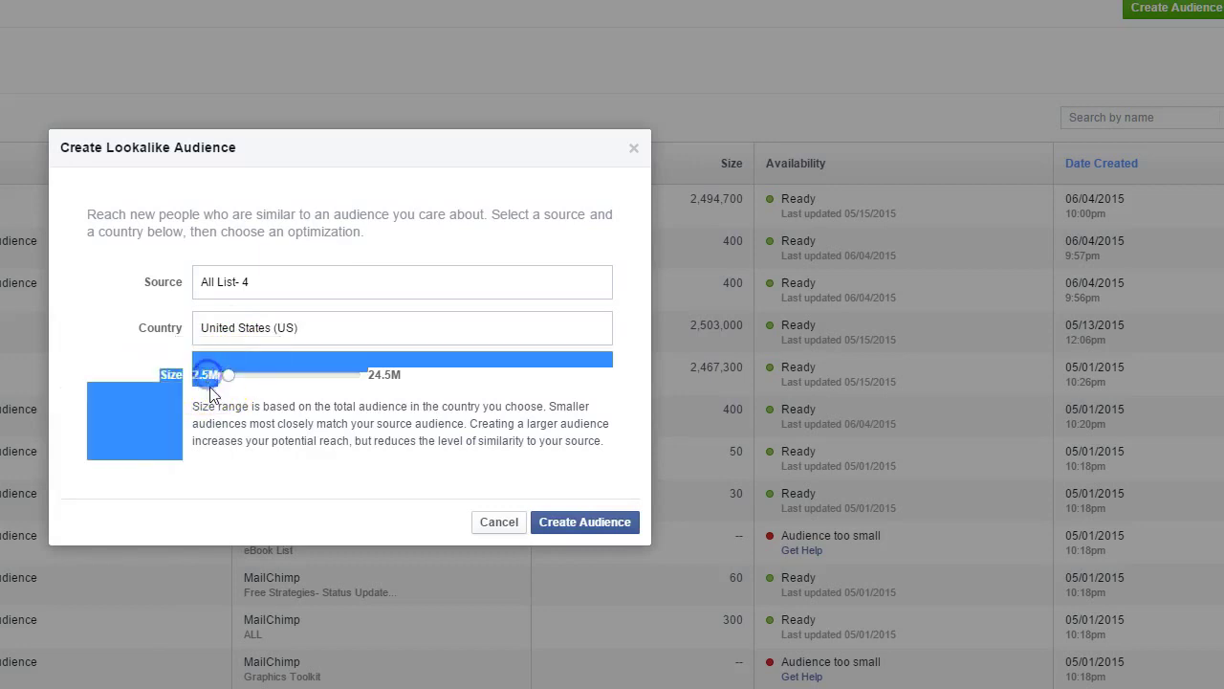
{"action": "left_click", "coordinate": [205, 381]}
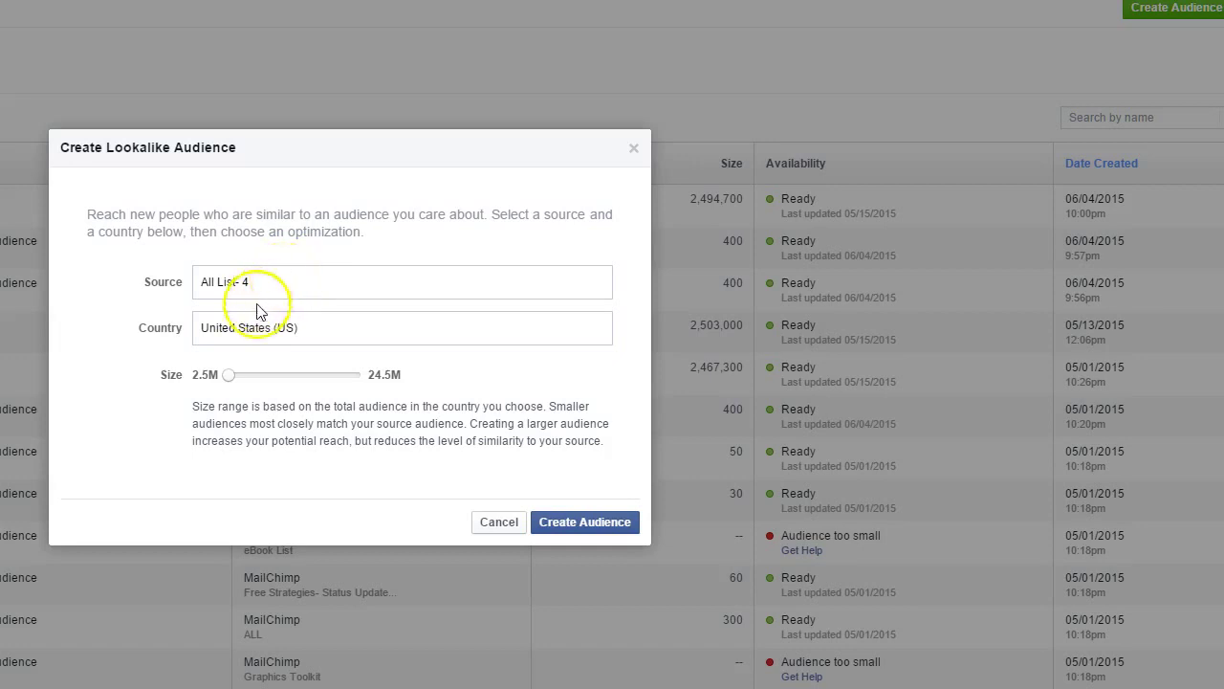
{"action": "mouse_move", "coordinate": [205, 385]}
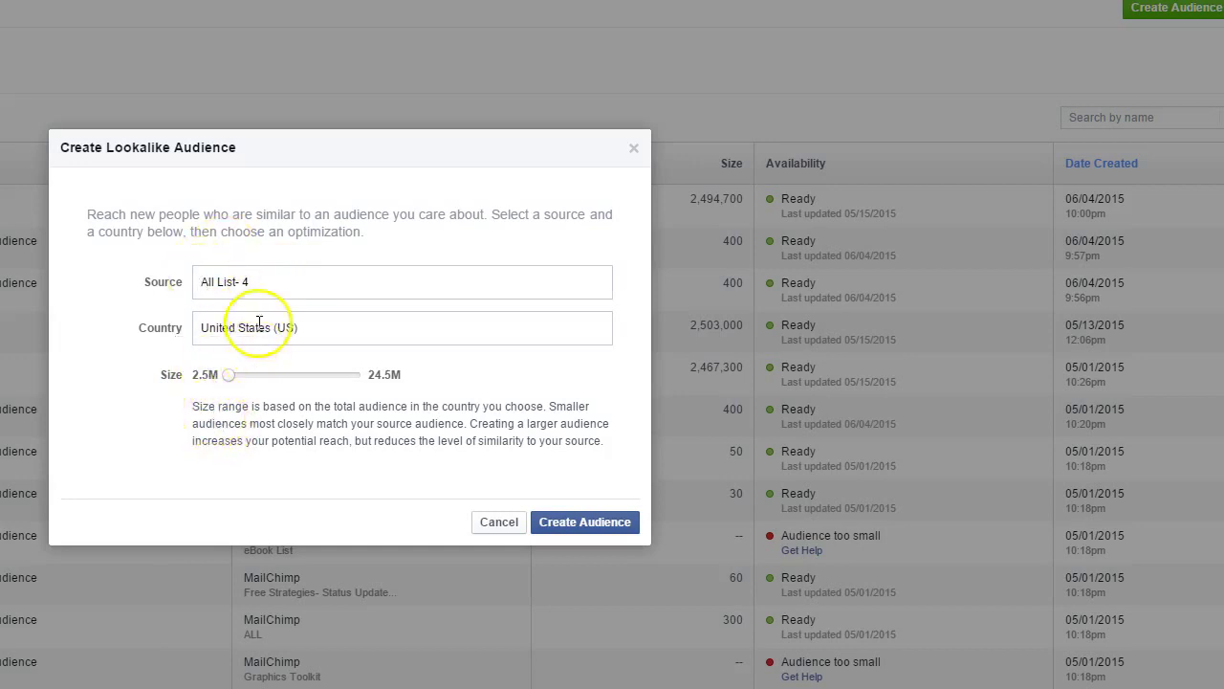
Create the US lookalike audience based on All List- 4
{"action": "left_click", "coordinate": [572, 525]}
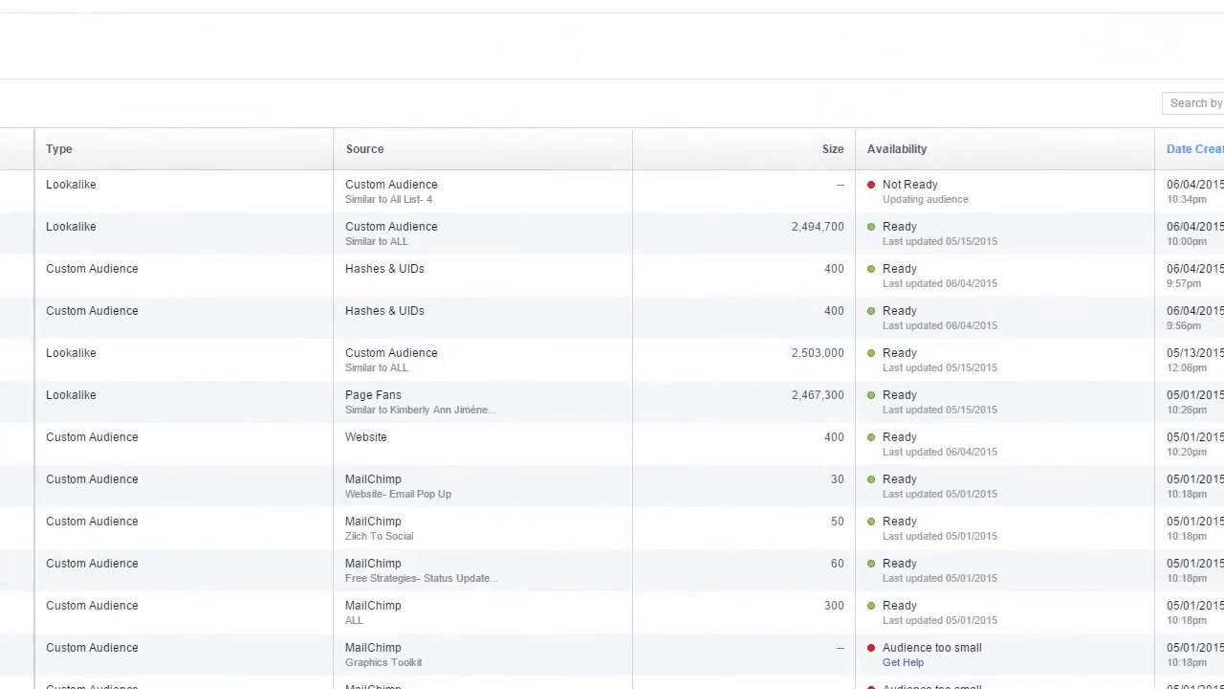
{"action": "left_click", "coordinate": [1117, 19]}
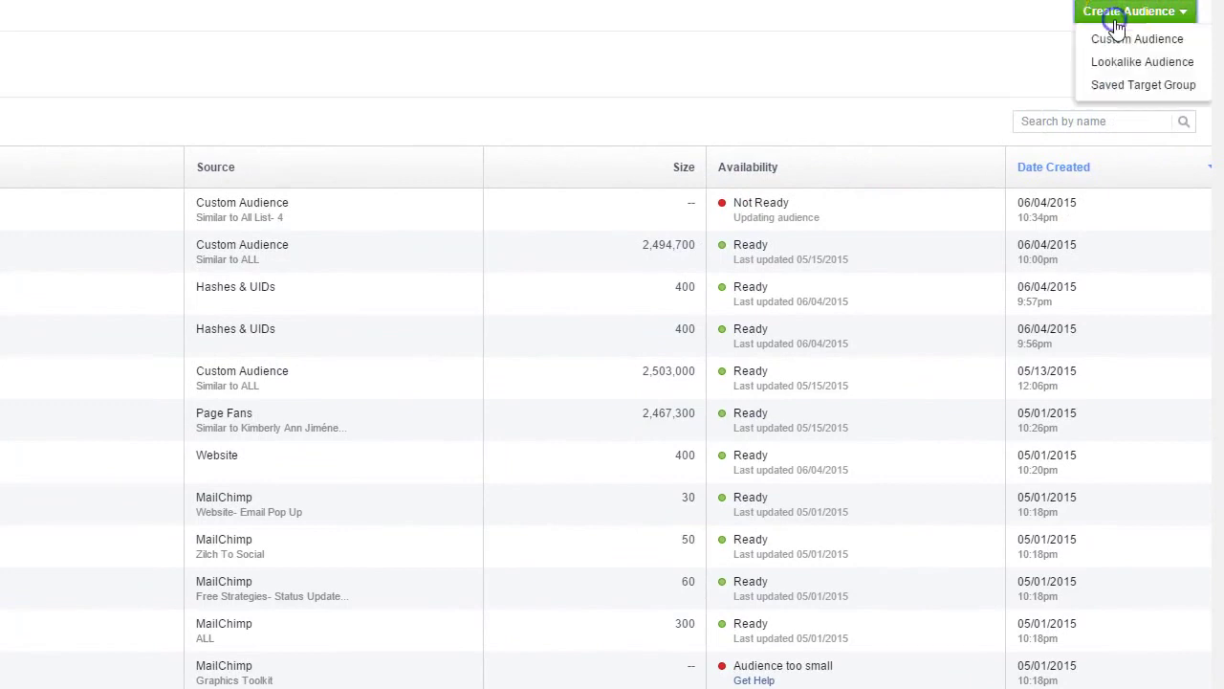
{"action": "left_click", "coordinate": [1095, 61]}
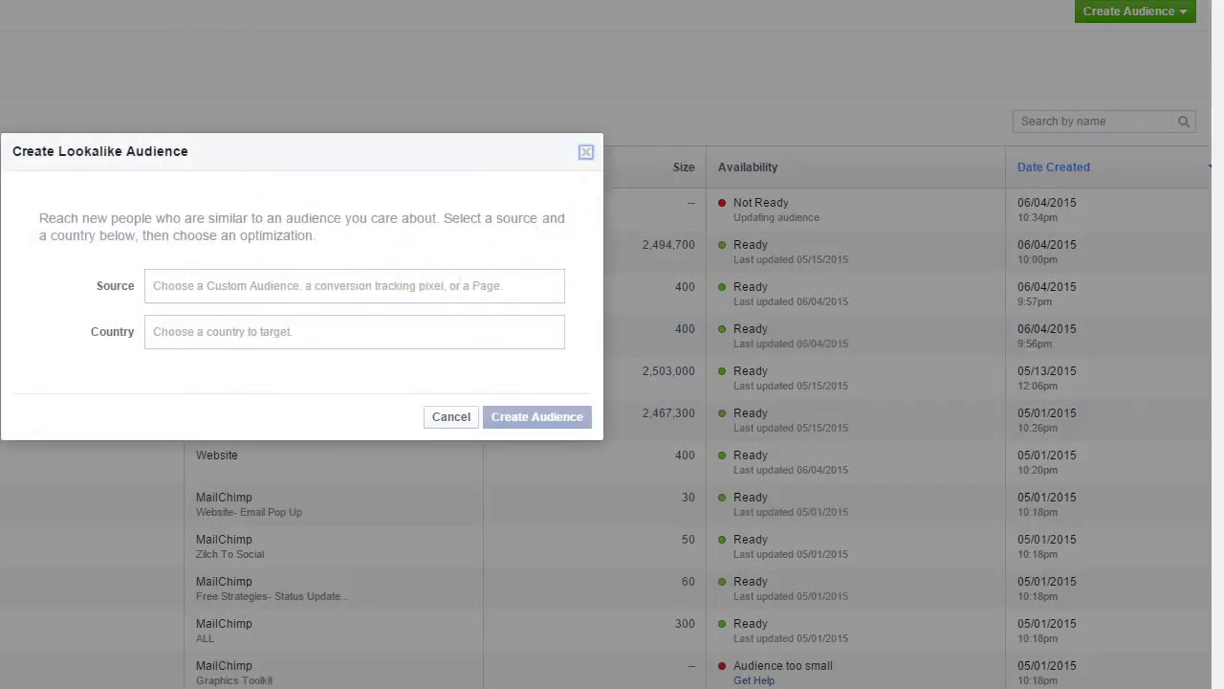
{"action": "left_click", "coordinate": [203, 286]}
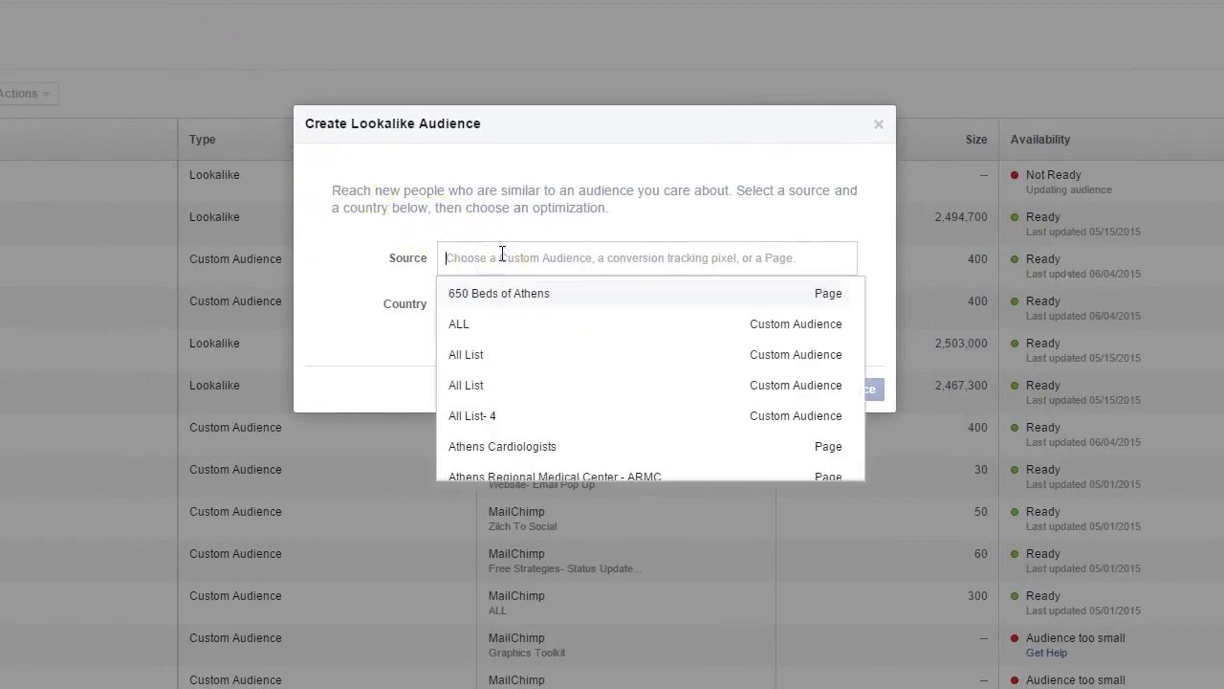
{"action": "type", "text": "kimber"}
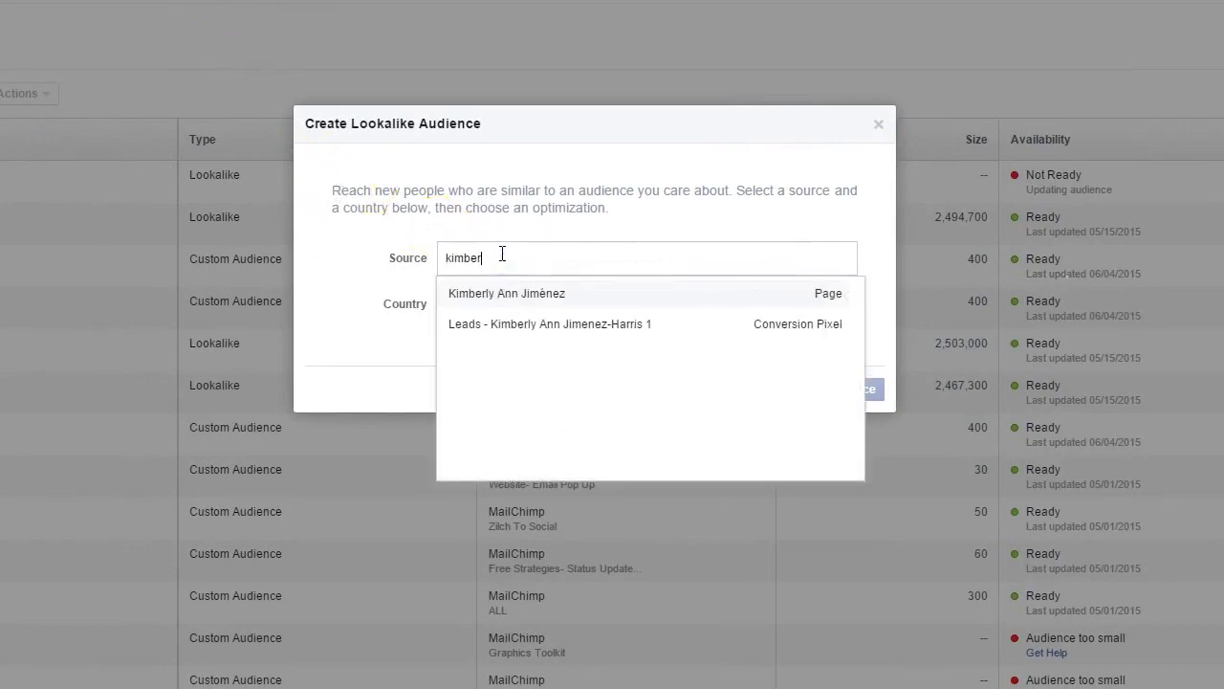
{"action": "key", "text": "Return"}
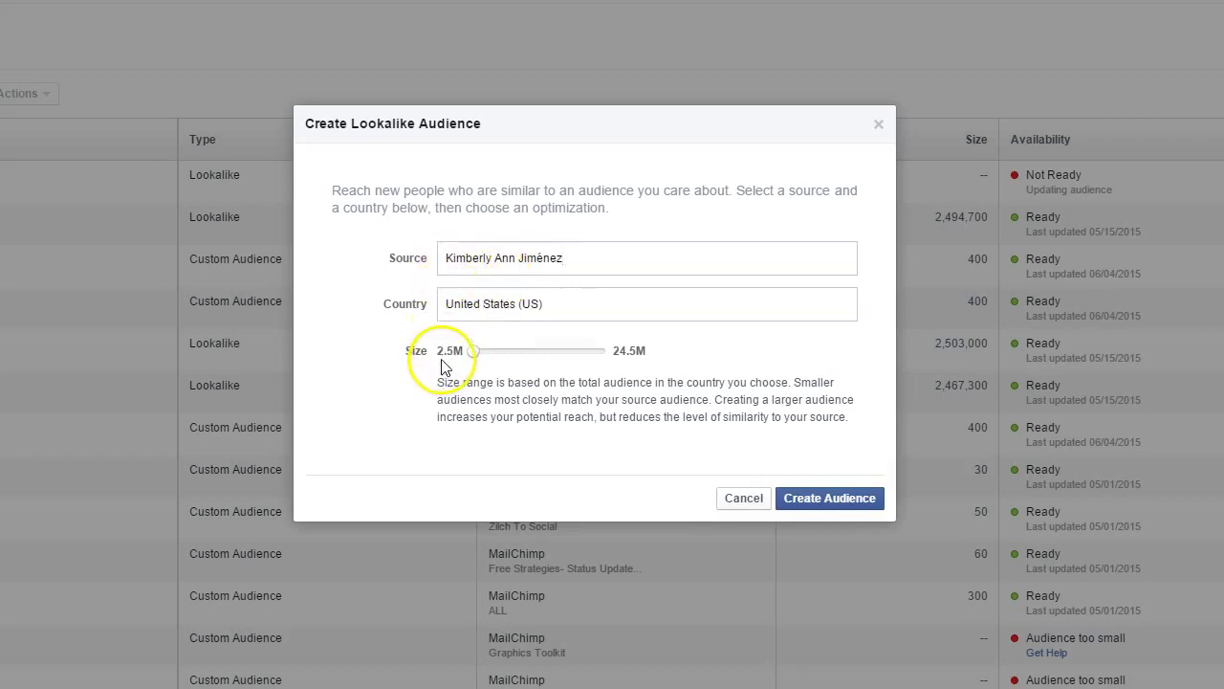
{"action": "mouse_move", "coordinate": [444, 366]}
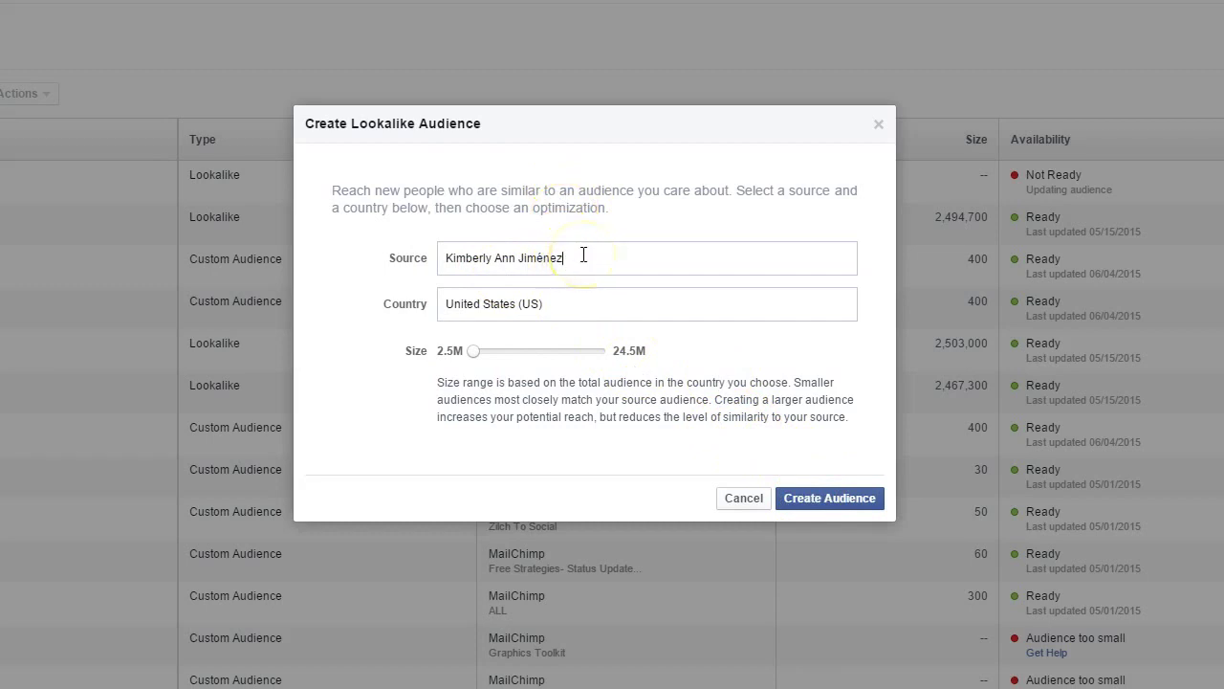
{"action": "type", "text": "- Fans"}
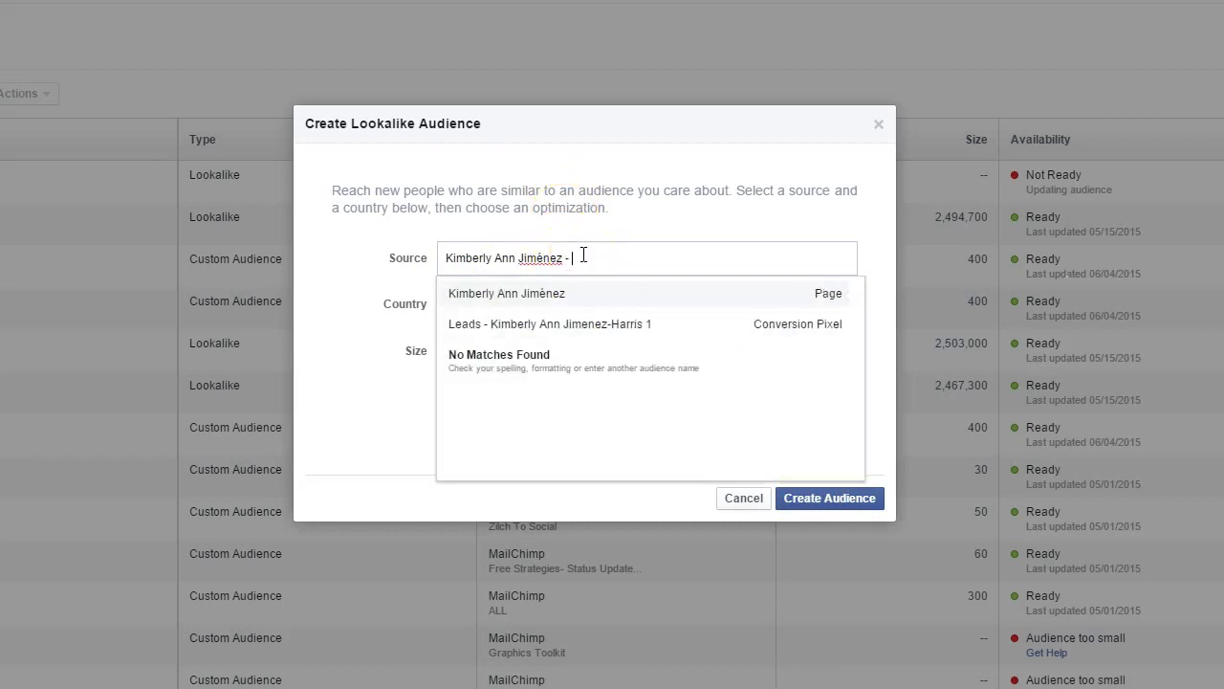
{"action": "left_click", "coordinate": [647, 233]}
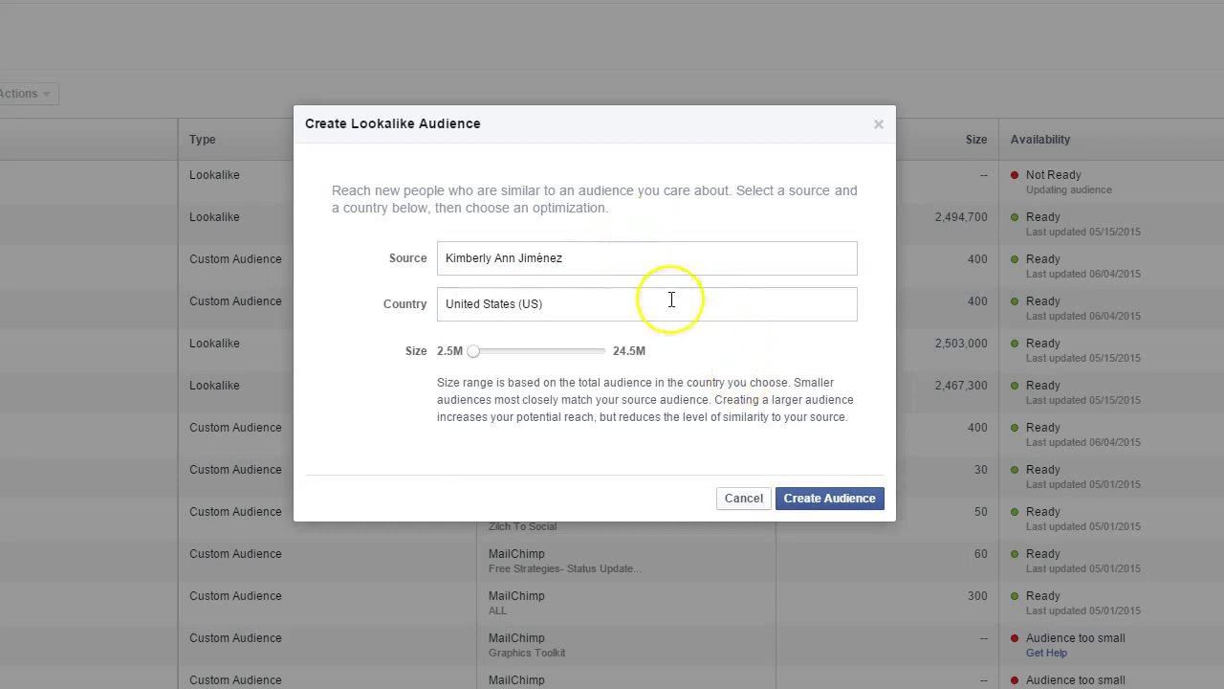
{"action": "left_click", "coordinate": [812, 499]}
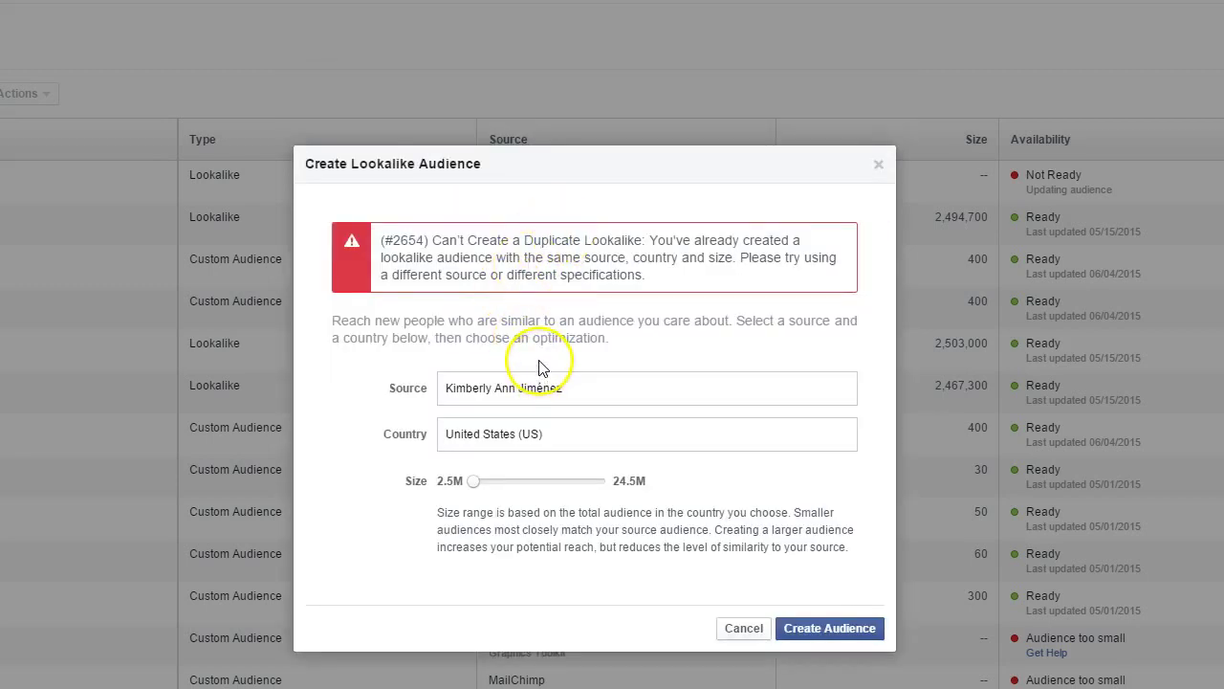
{"action": "left_click_drag", "start_coordinate": [522, 240], "coordinate": [646, 240]}
{"action": "left_click", "coordinate": [544, 274]}
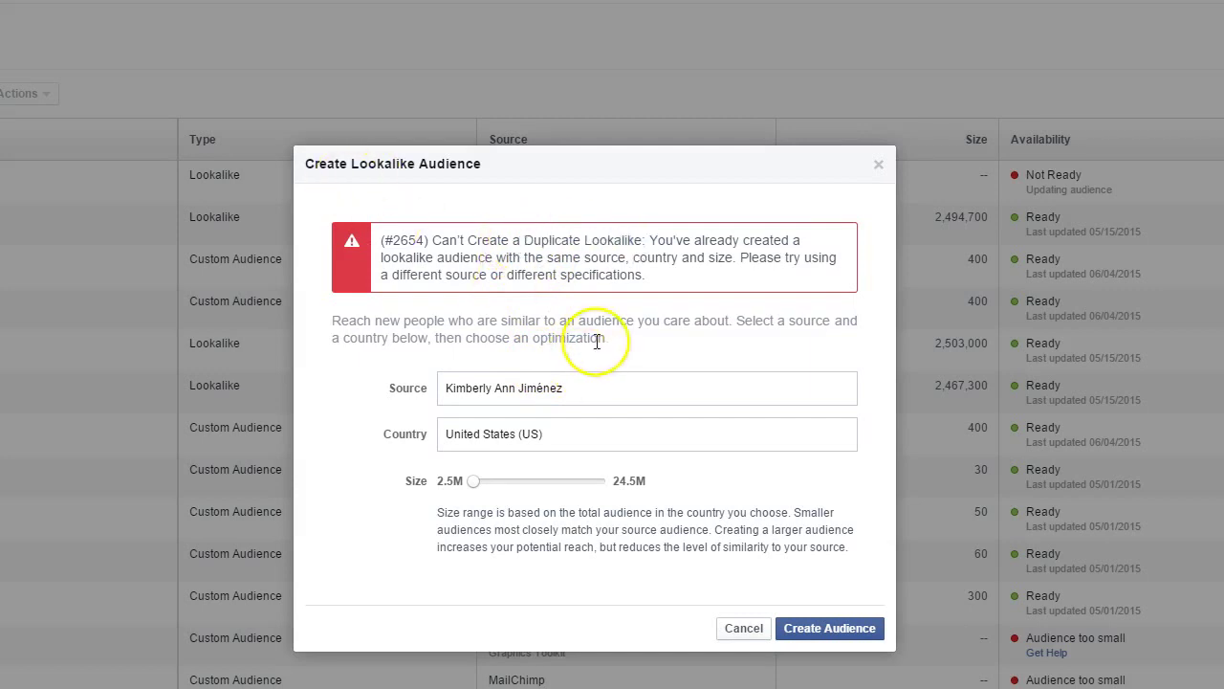
{"action": "left_click", "coordinate": [878, 164]}
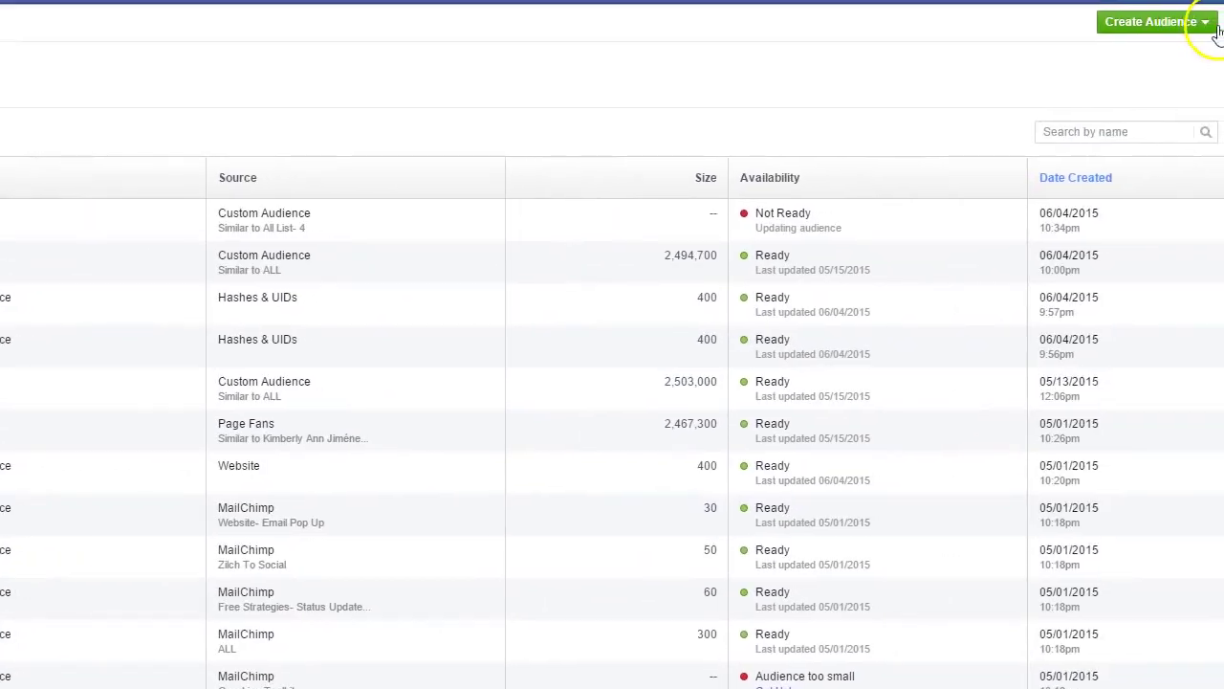
Start a Website Traffic custom audience for anyone who visited in the last 90 days
{"action": "left_click", "coordinate": [1196, 24]}
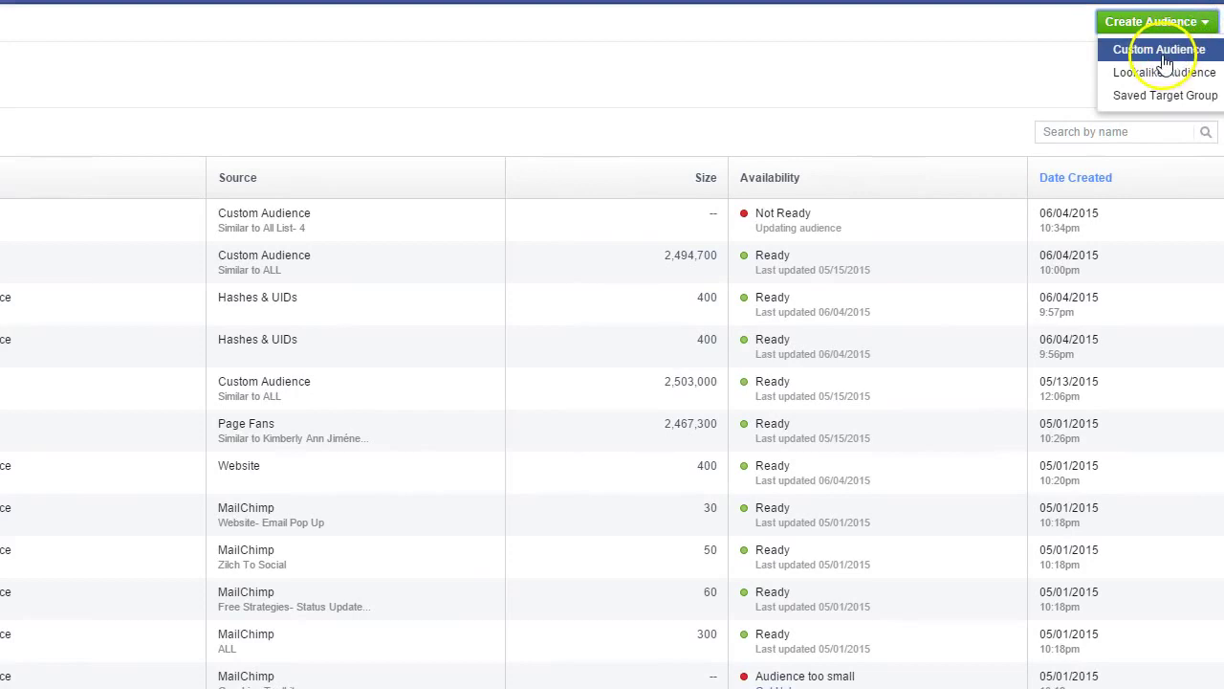
{"action": "left_click", "coordinate": [1171, 56]}
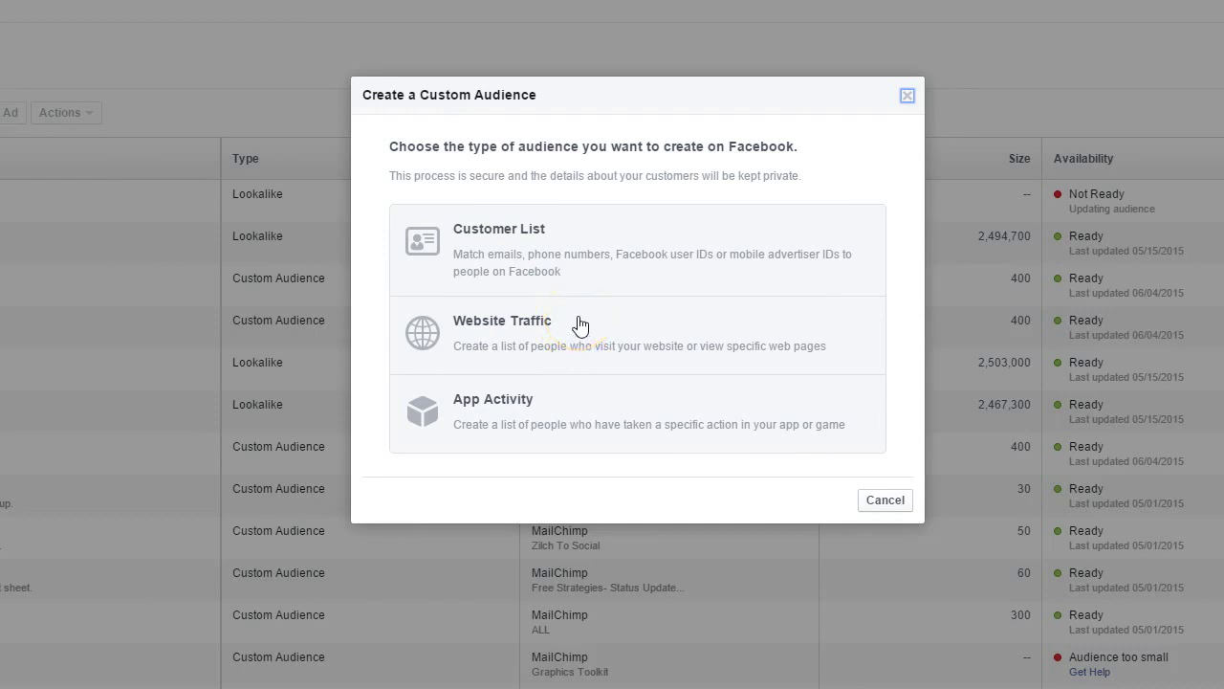
{"action": "left_click", "coordinate": [492, 337]}
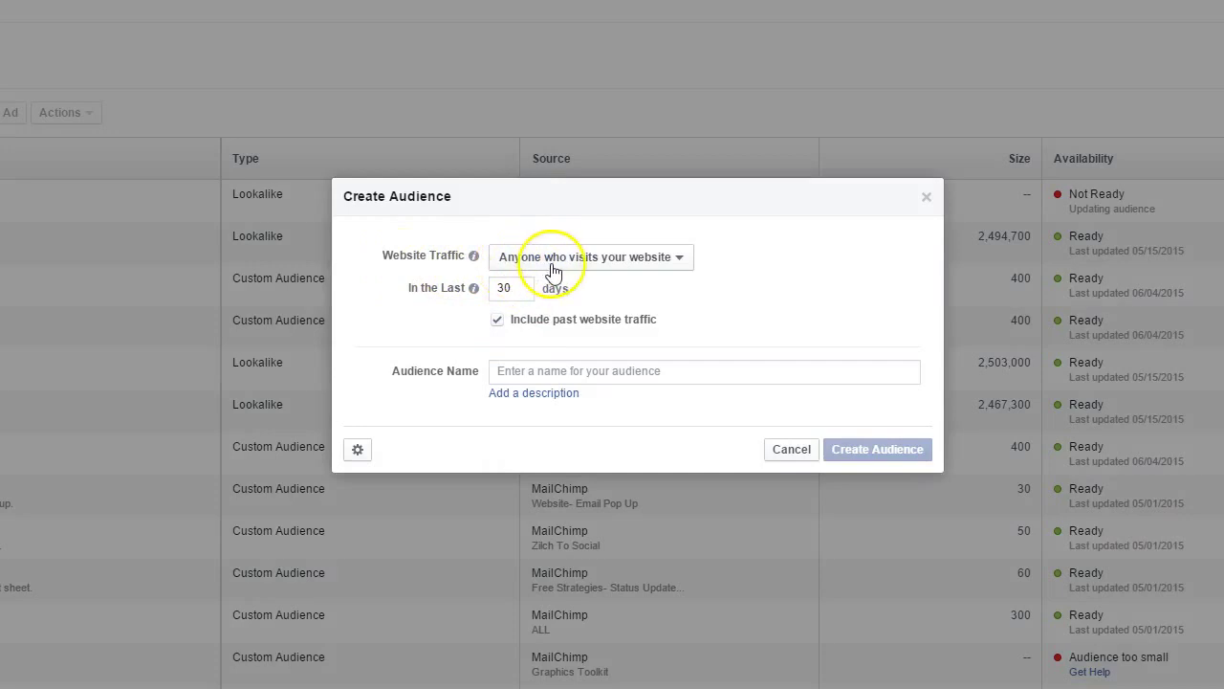
{"action": "left_click", "coordinate": [561, 263]}
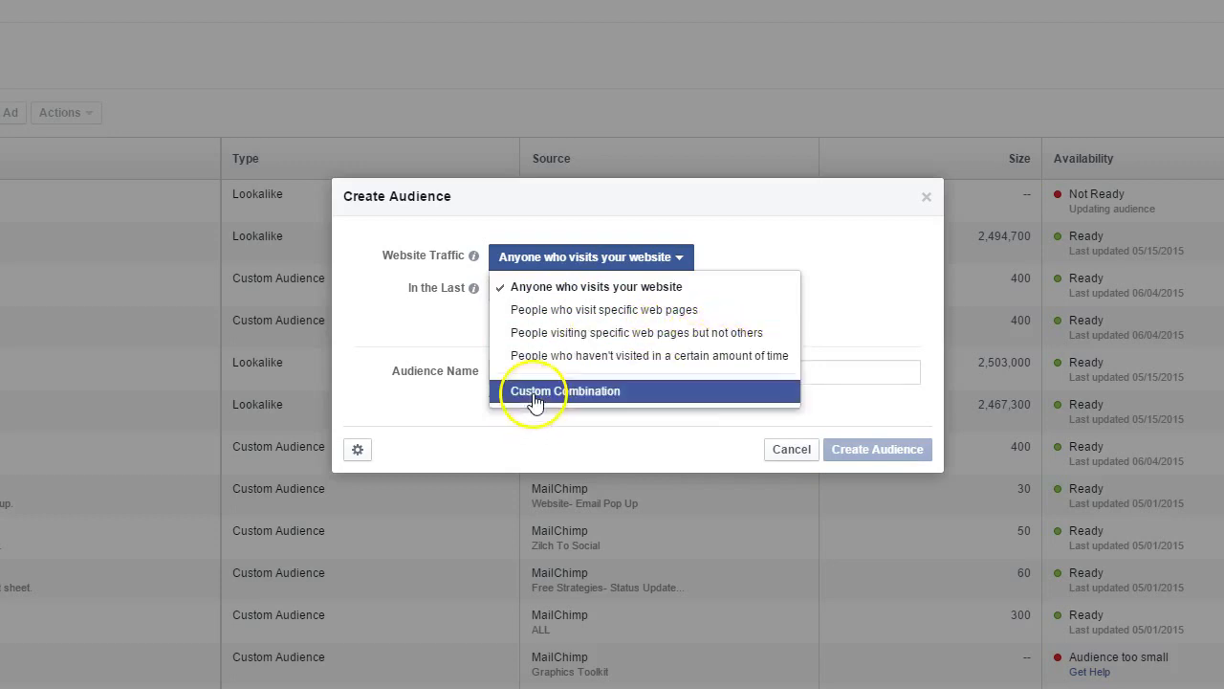
{"action": "left_click", "coordinate": [581, 289]}
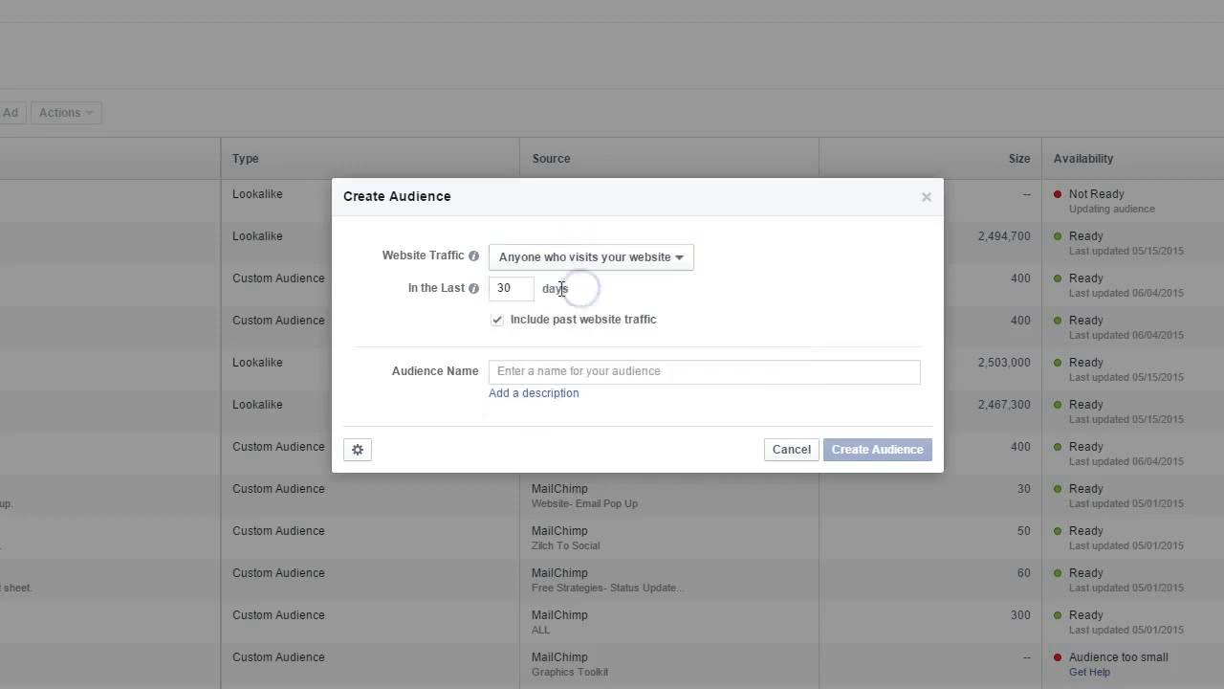
{"action": "double_click", "coordinate": [522, 289]}
{"action": "type", "text": "90"}
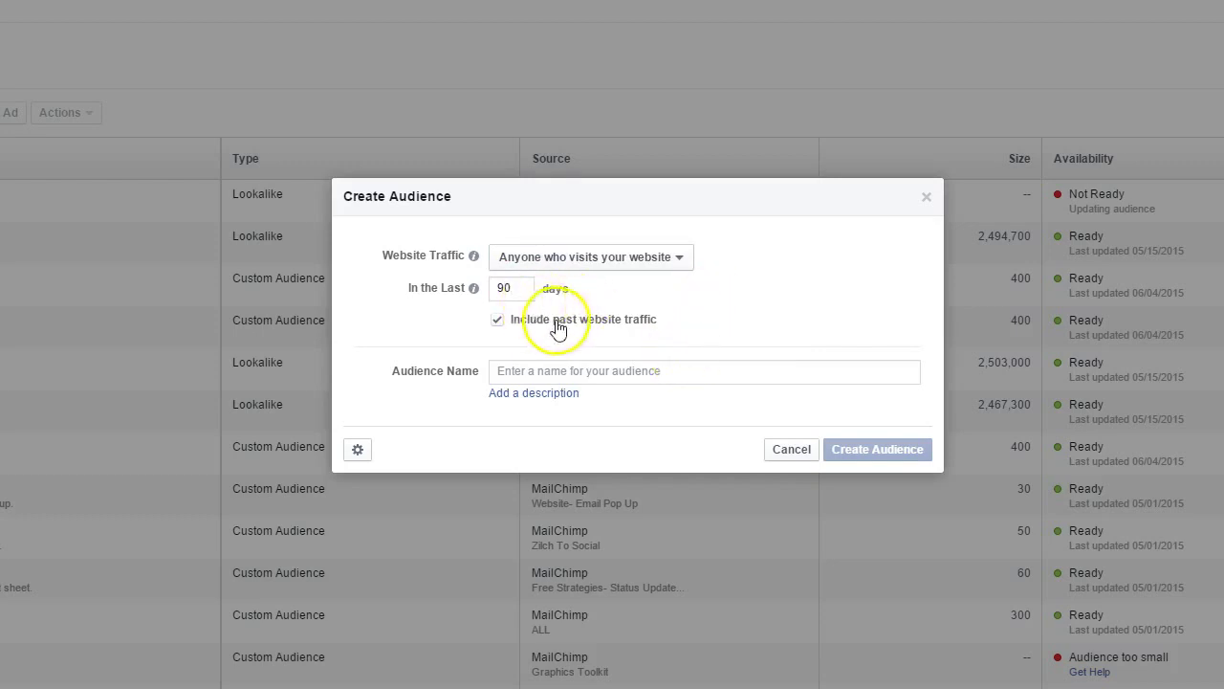
Name the audience 'Website Visitors - Updated', add a description, and save it
{"action": "left_click", "coordinate": [565, 372]}
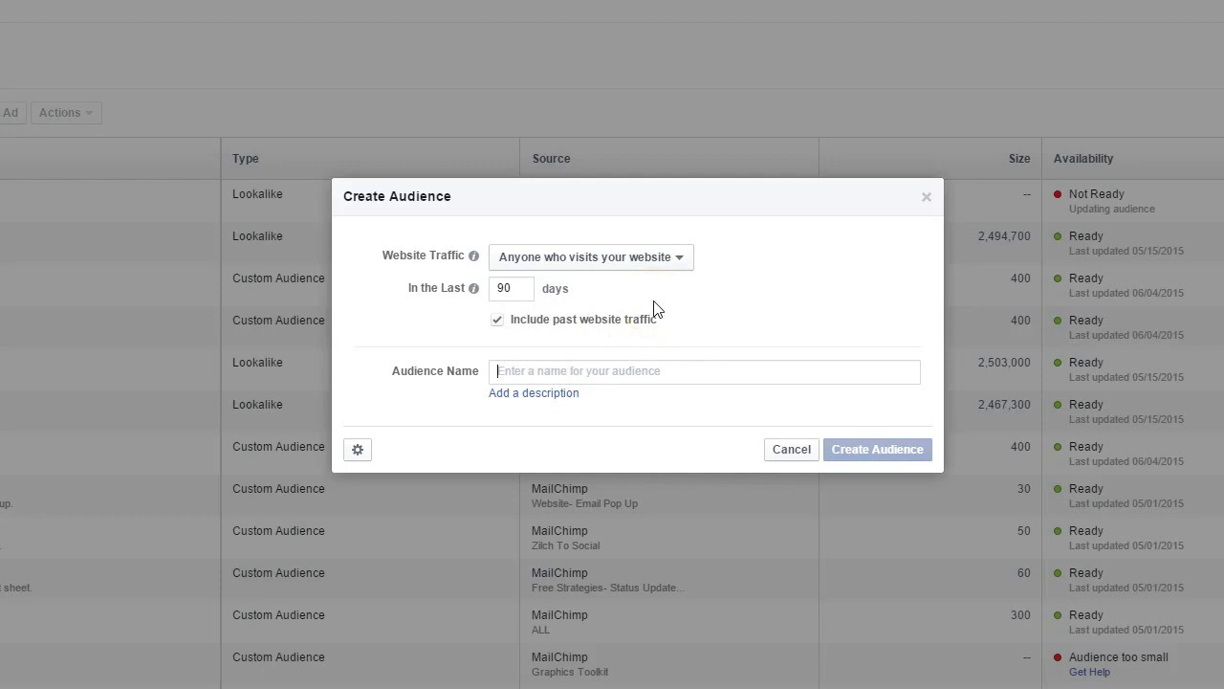
{"action": "type", "text": "Website Visitor"}
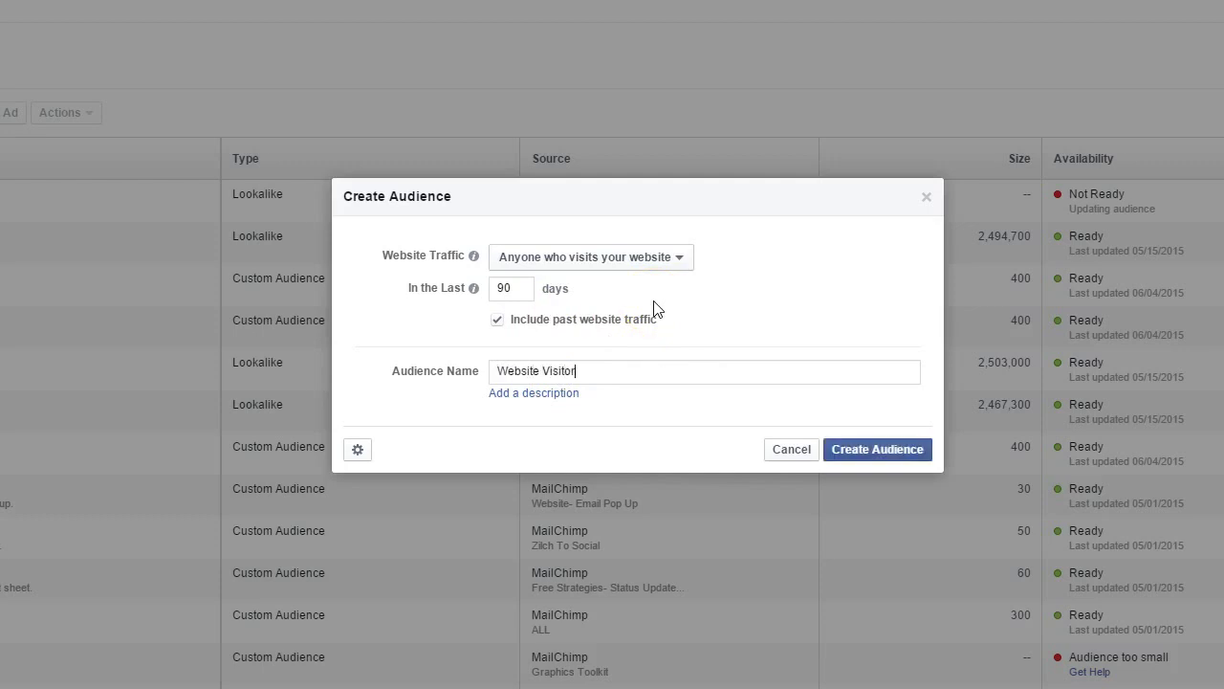
{"action": "type", "text": "pdated"}
{"action": "left_click", "coordinate": [541, 393]}
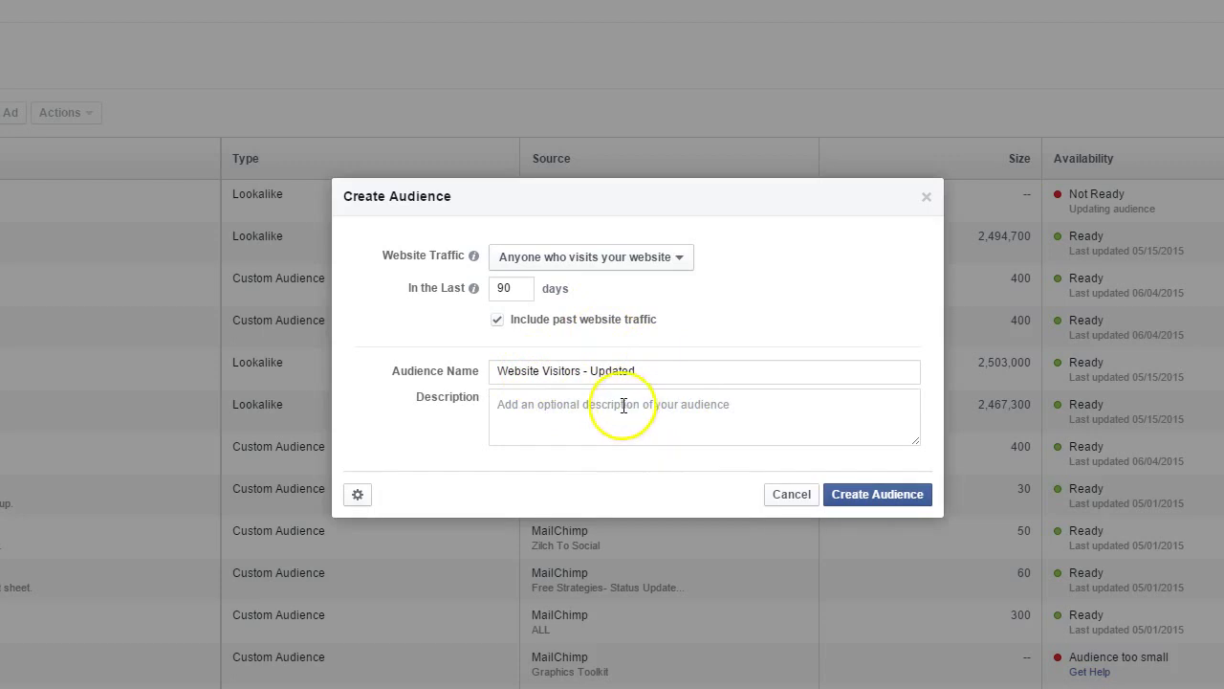
{"action": "left_click", "coordinate": [555, 409]}
{"action": "left_click", "coordinate": [851, 486]}
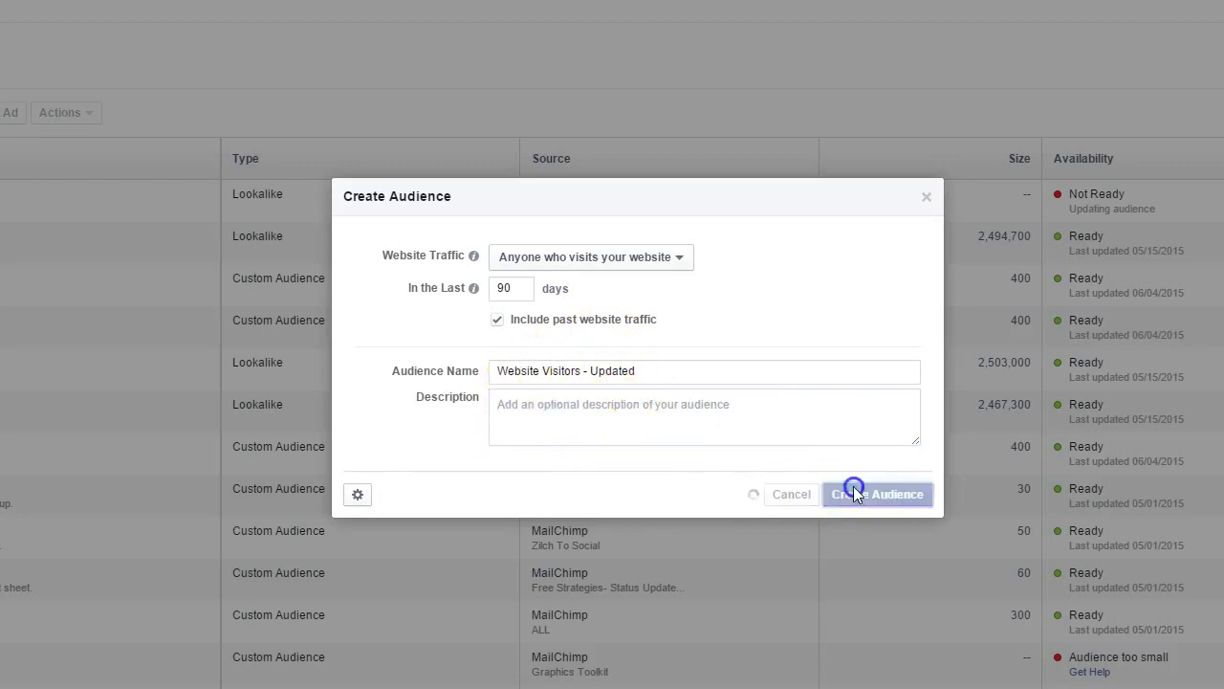
Dismiss the confirmation and review Website Visitors - Updated atop the Audiences list
{"action": "left_click", "coordinate": [908, 338]}
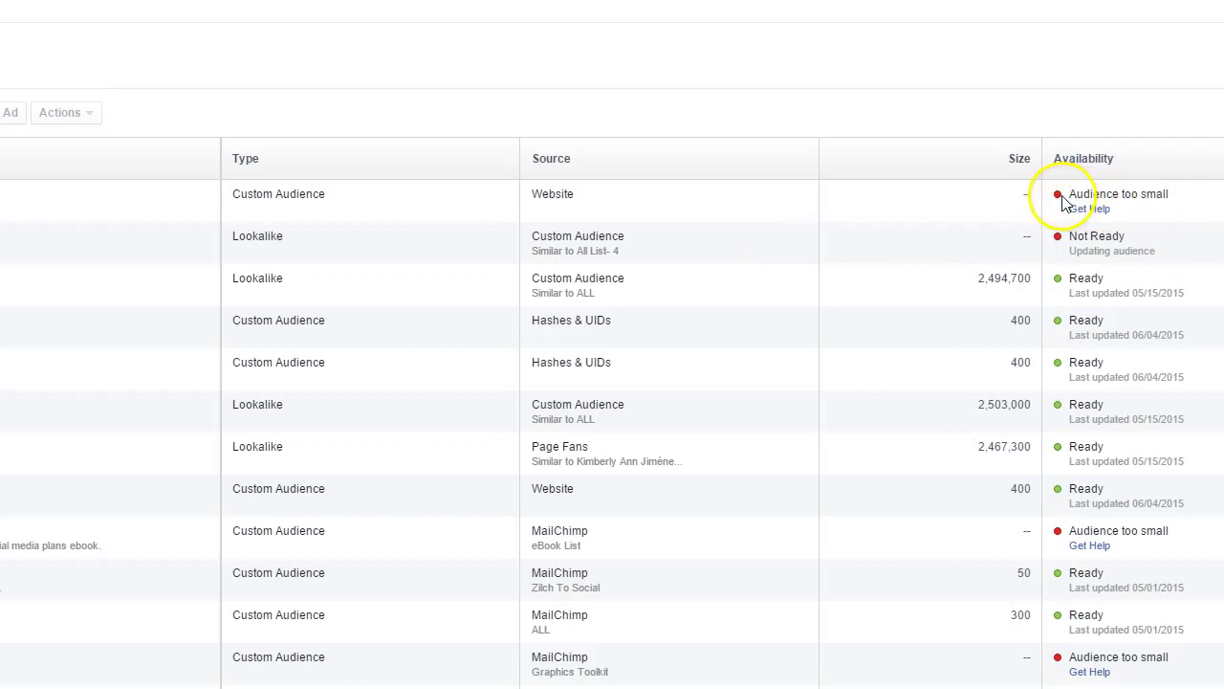
{"action": "left_click_drag", "start_coordinate": [1068, 195], "coordinate": [1194, 208]}
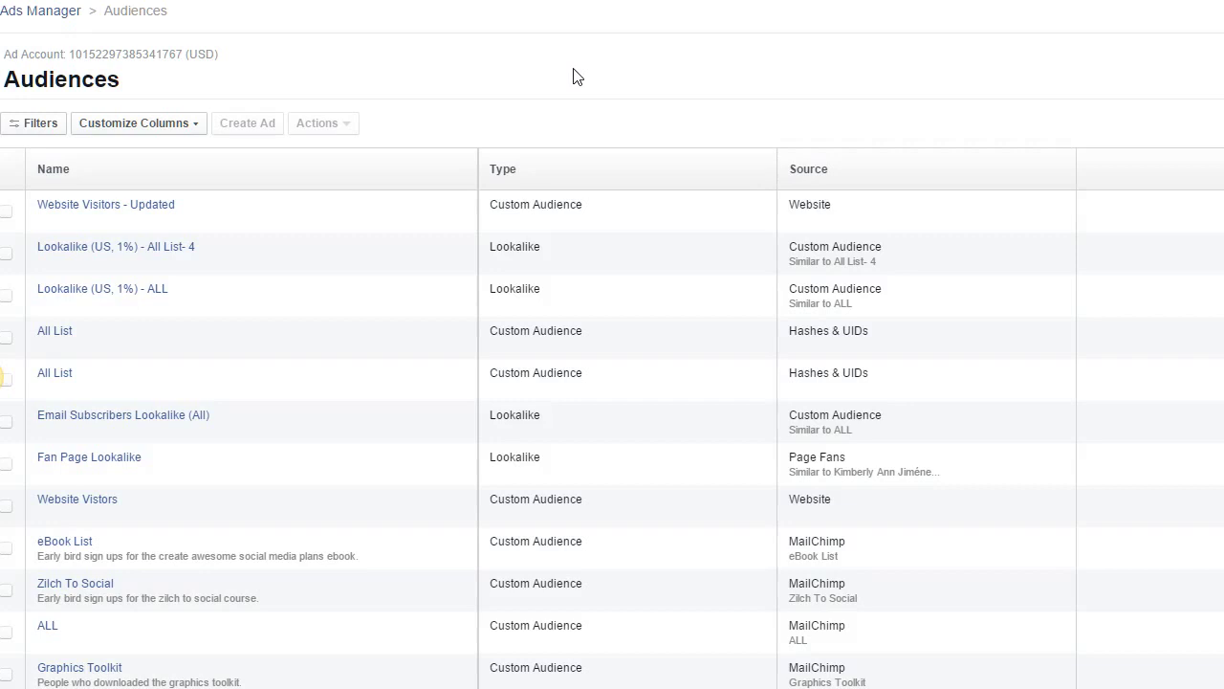
{"action": "left_click", "coordinate": [542, 72]}
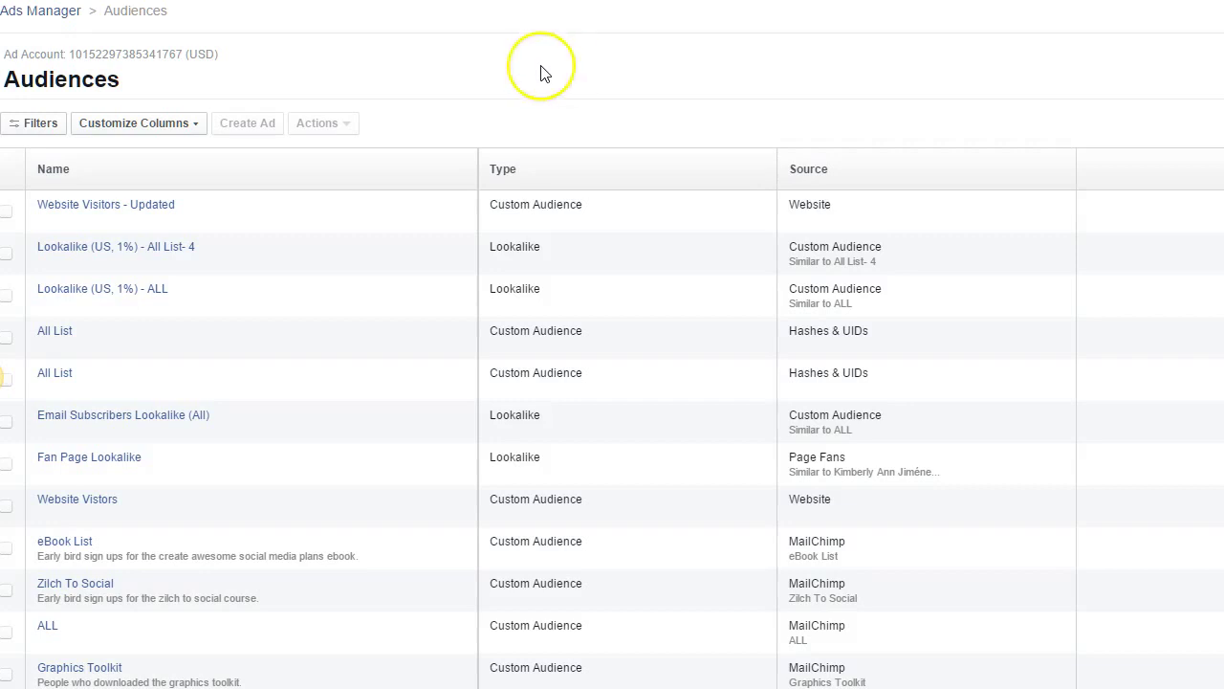